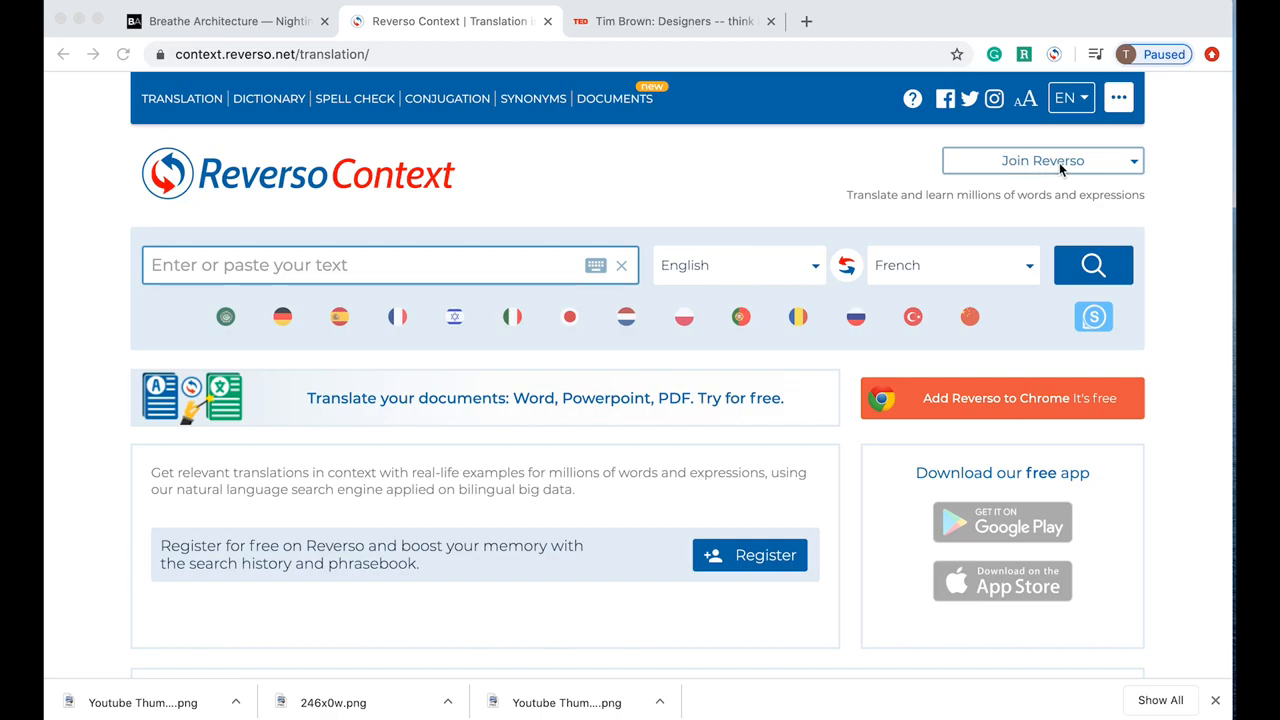
- Go from Join Reverso to the Login page and sign in with the saved account
click(1047, 164)
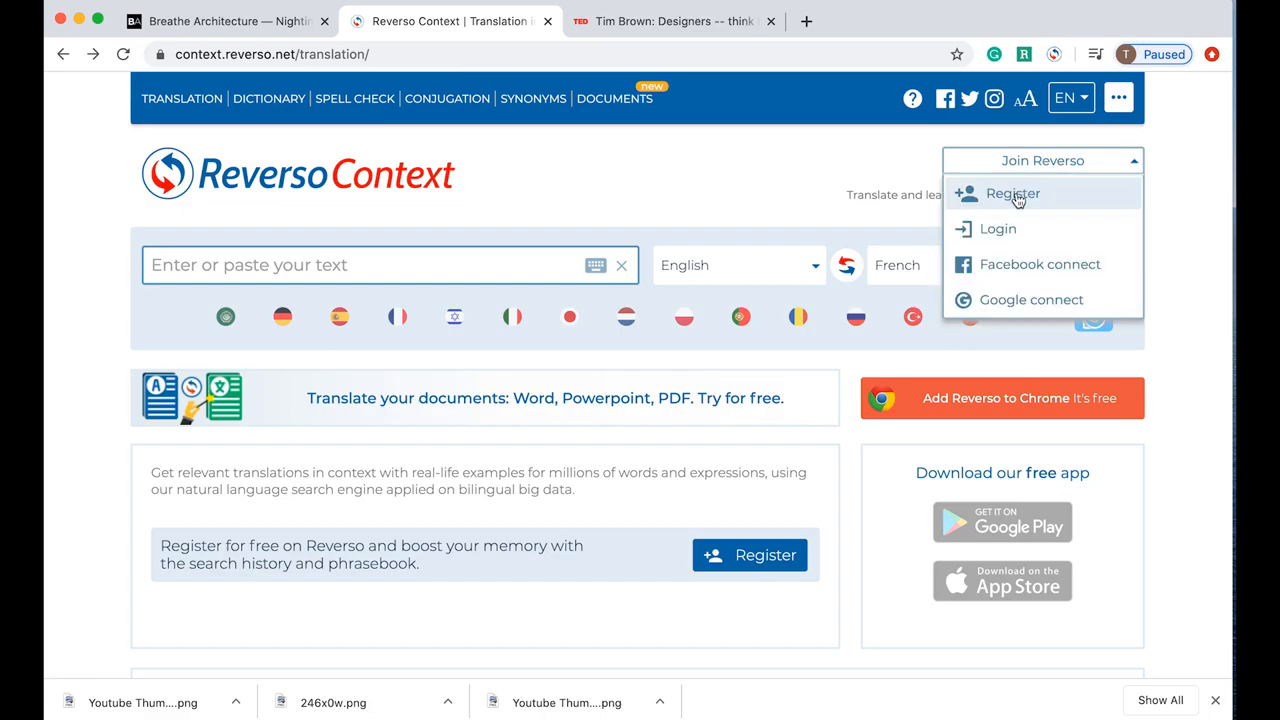
click(1013, 193)
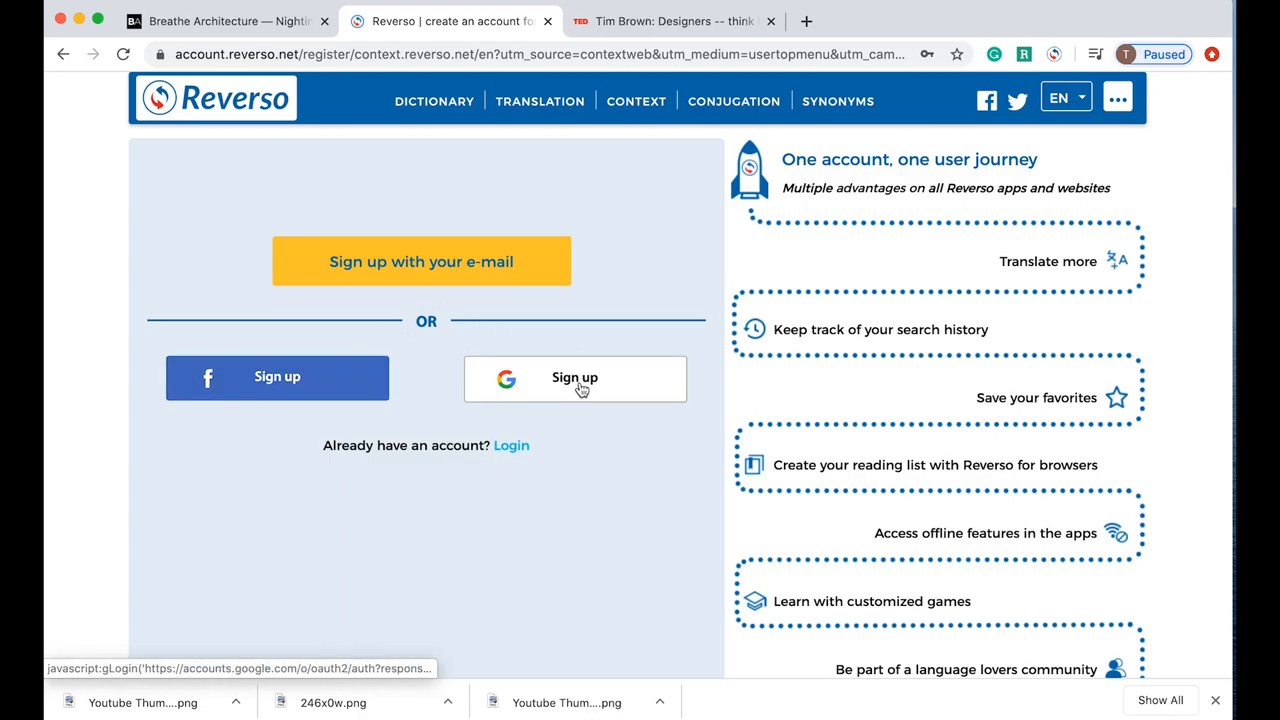
click(511, 445)
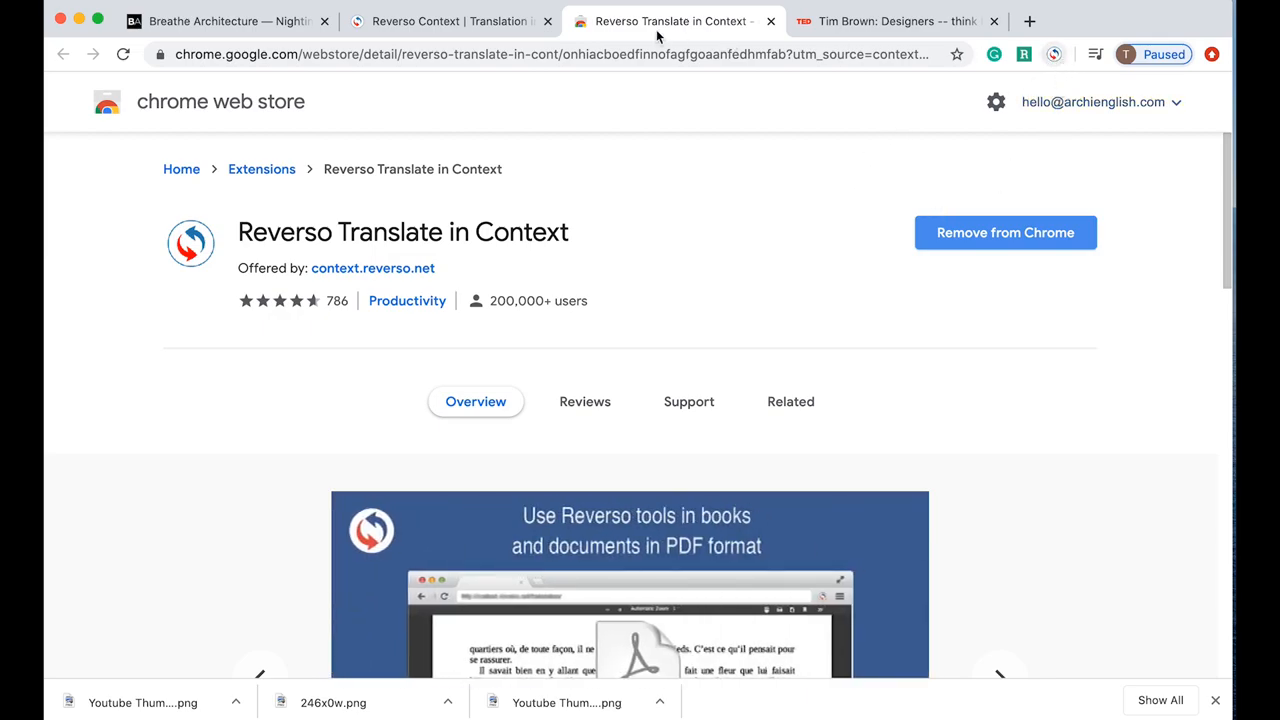
- Close the Chrome Web Store tab for the installed Reverso extension
click(772, 22)
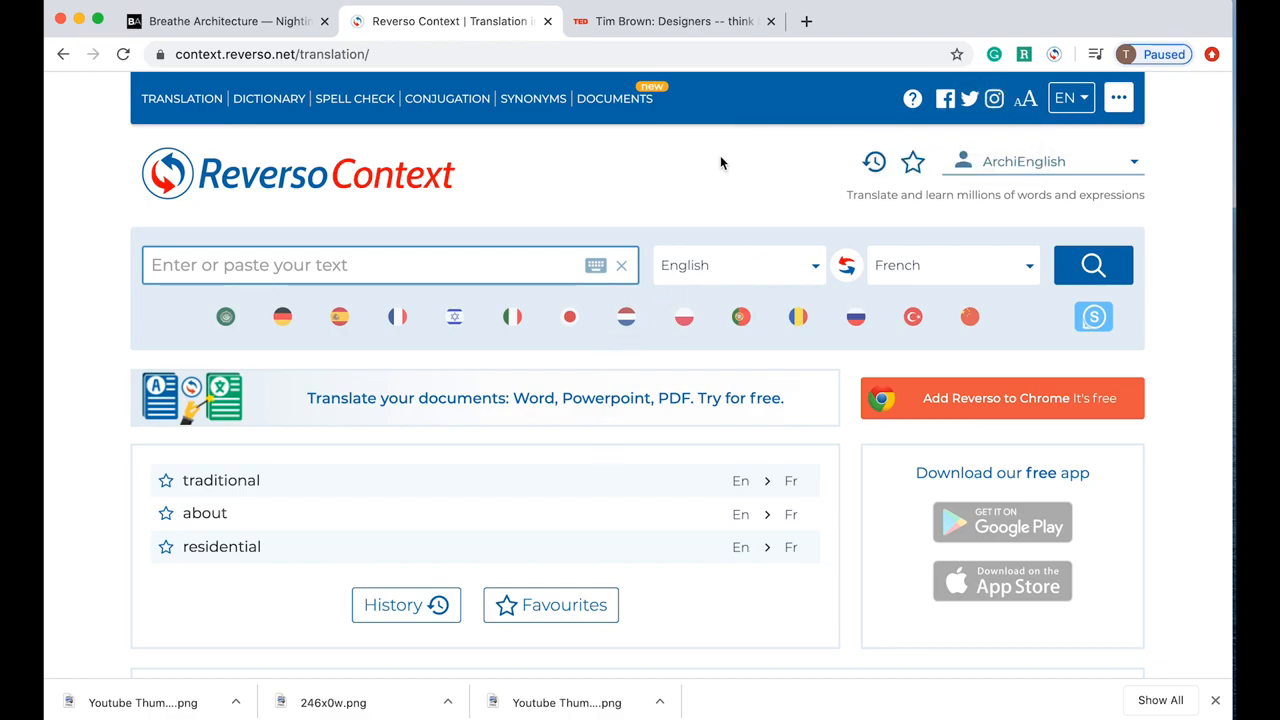
- Switch to the Breathe Architecture Nightingale 1 article tab
click(252, 21)
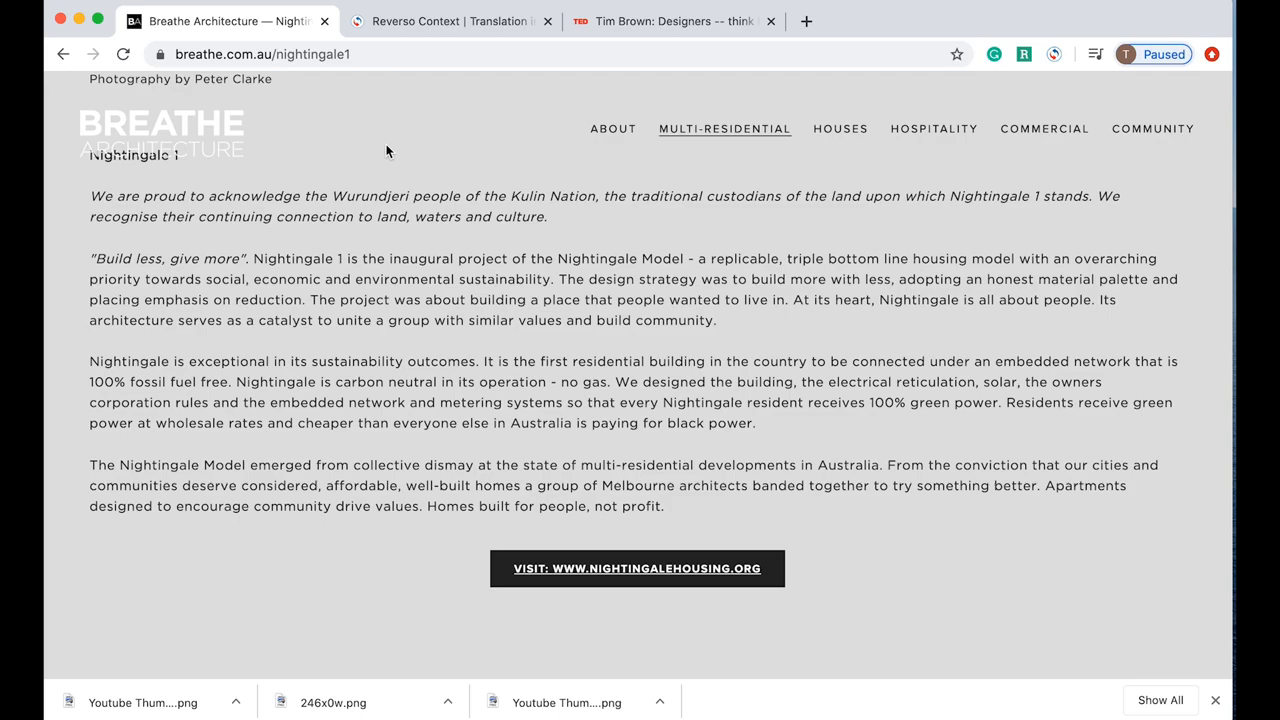
- Deactivate the clickable-words toggle in the Reverso extension panel
click(1054, 54)
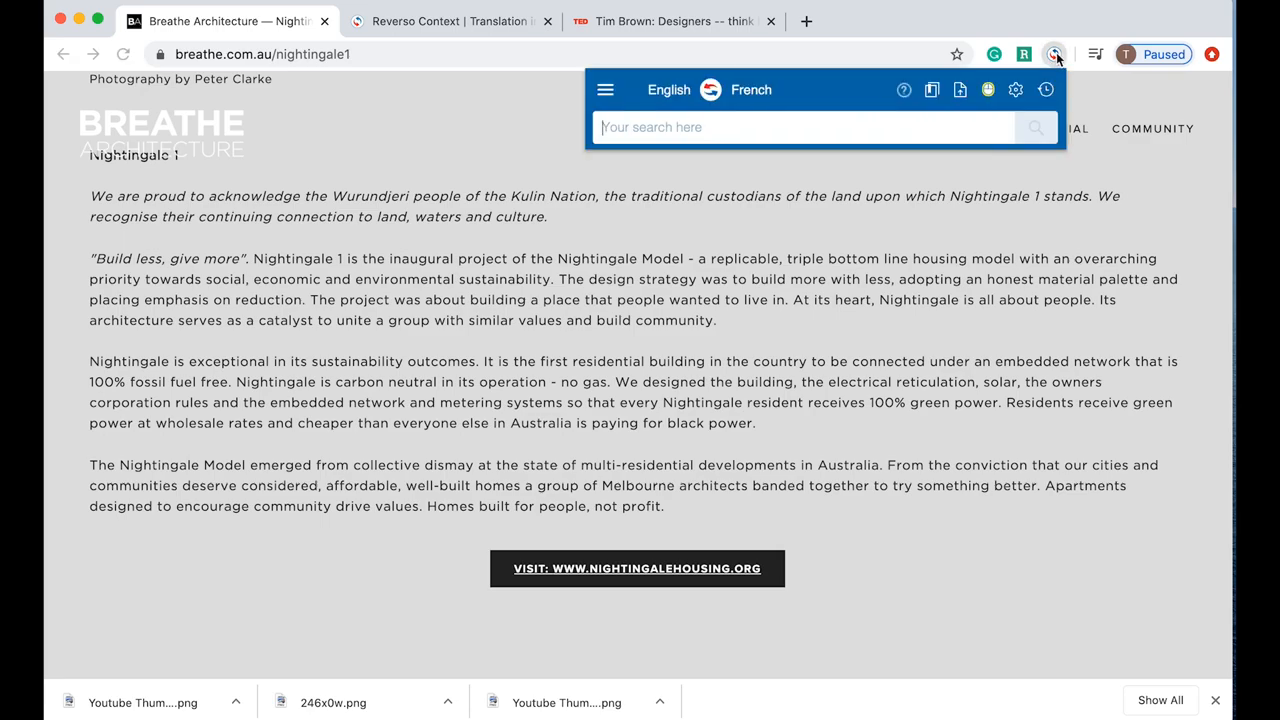
mouse_move(988, 90)
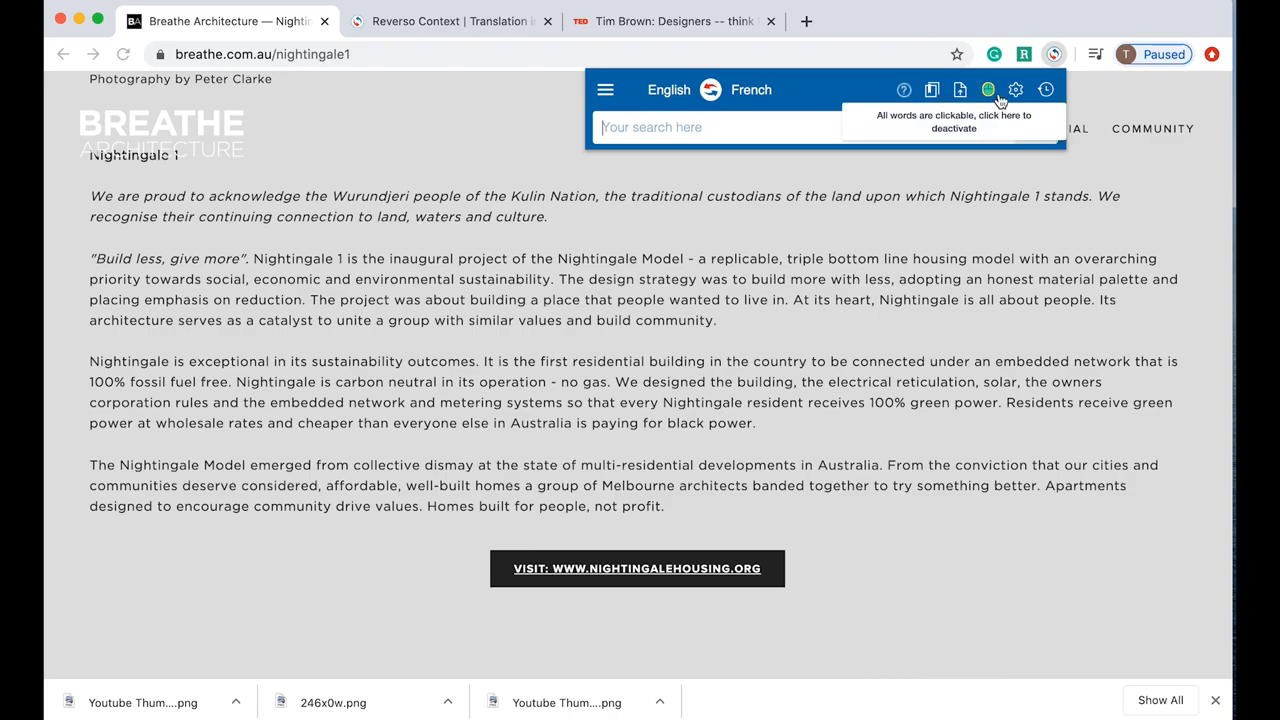
click(988, 90)
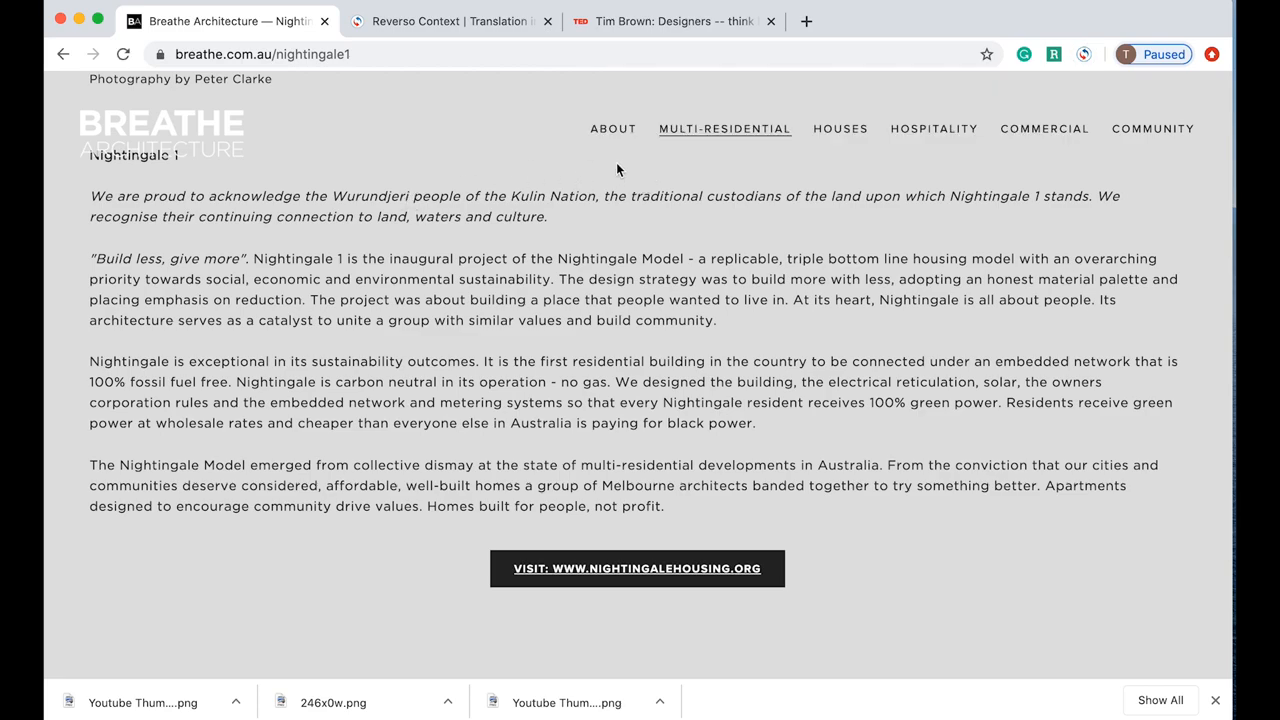
- Translate 'sustainability' into French and play its pronunciation
double_click(504, 279)
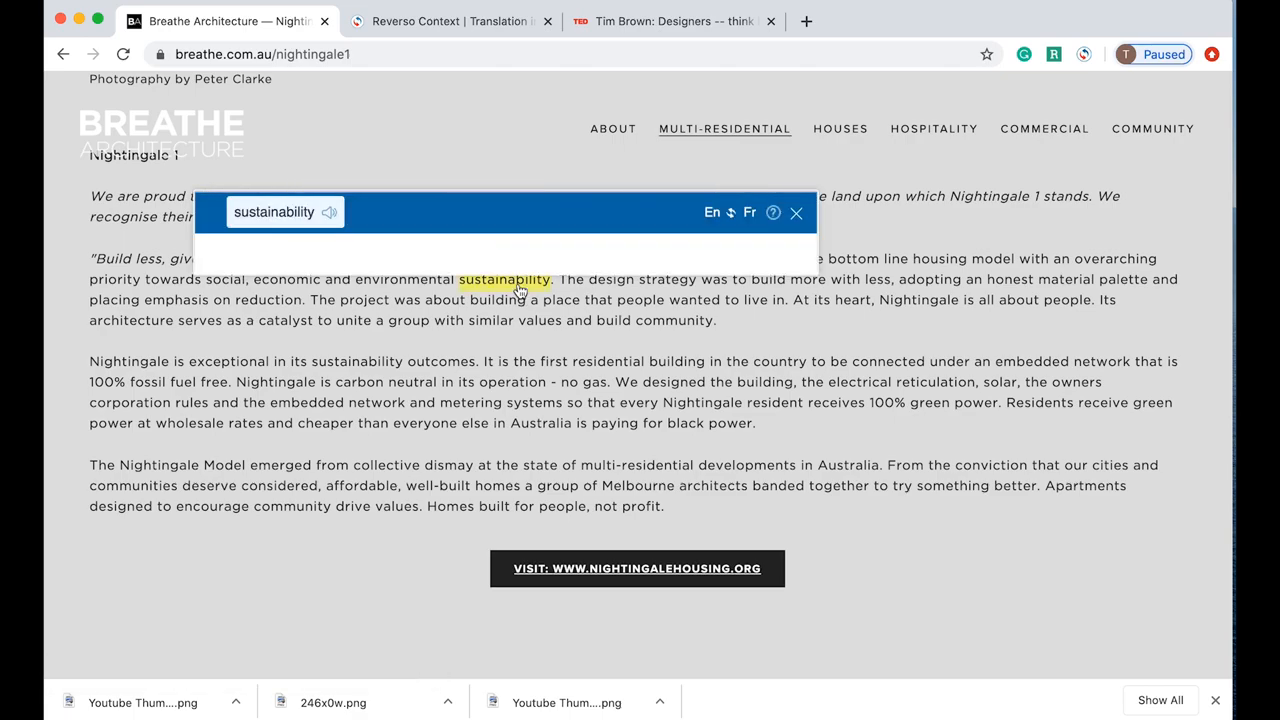
click(329, 215)
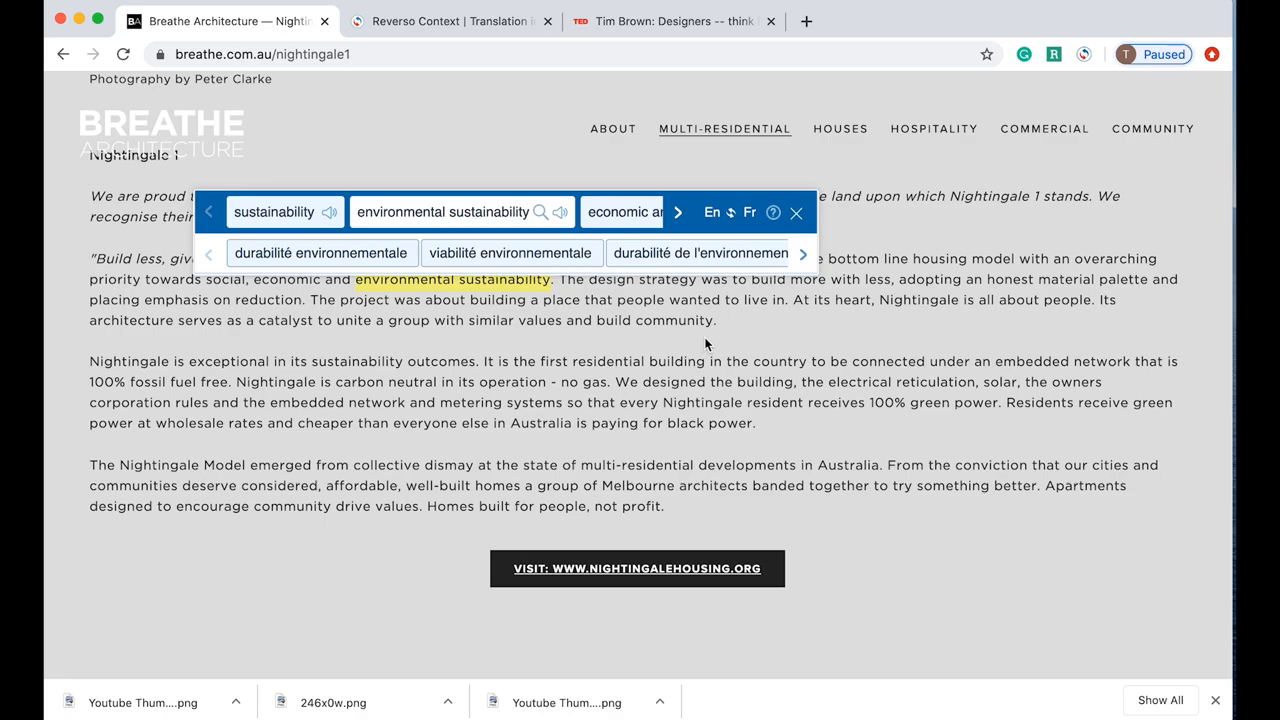
- Close the popup and save the article to Reverso, choosing to log in with the existing account
click(796, 212)
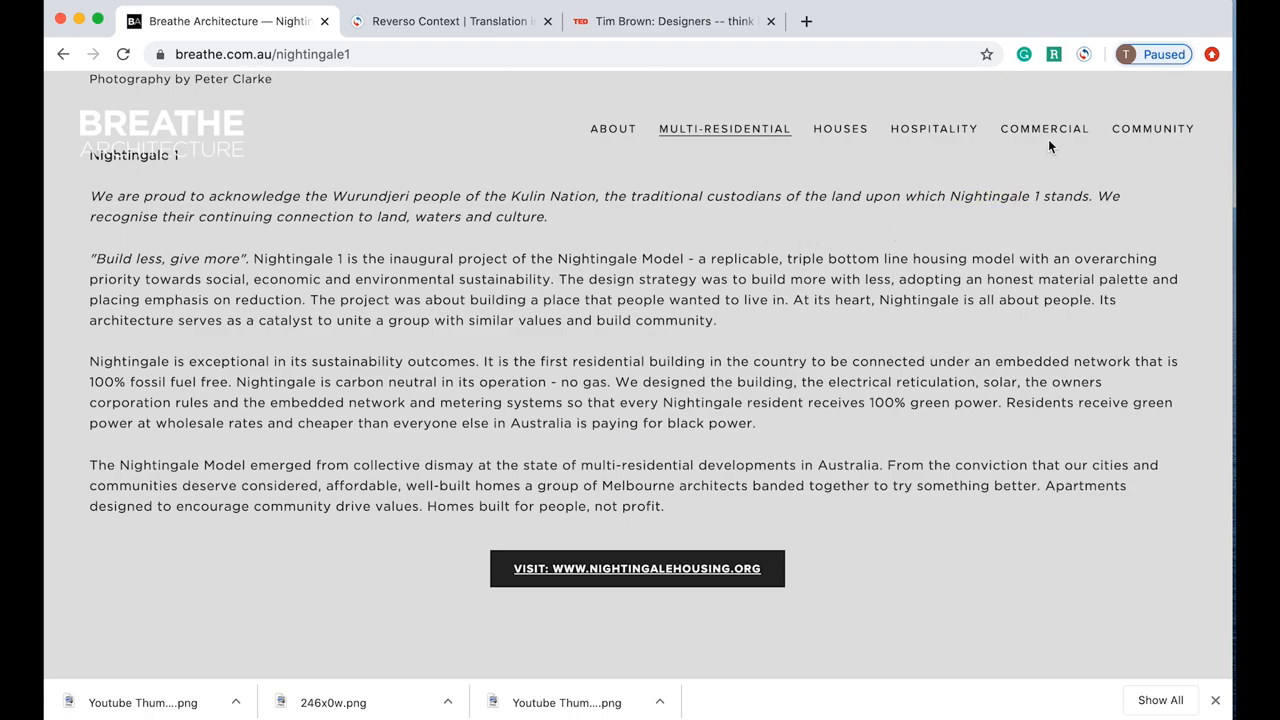
click(1086, 55)
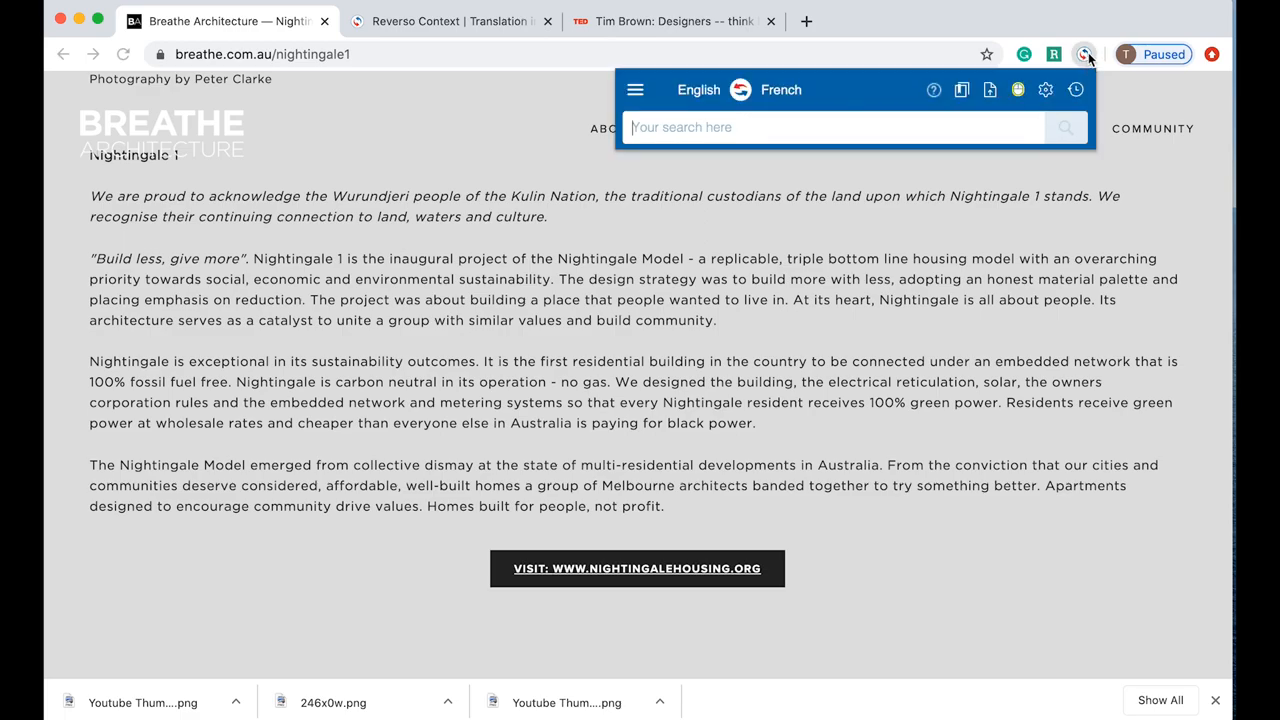
click(988, 92)
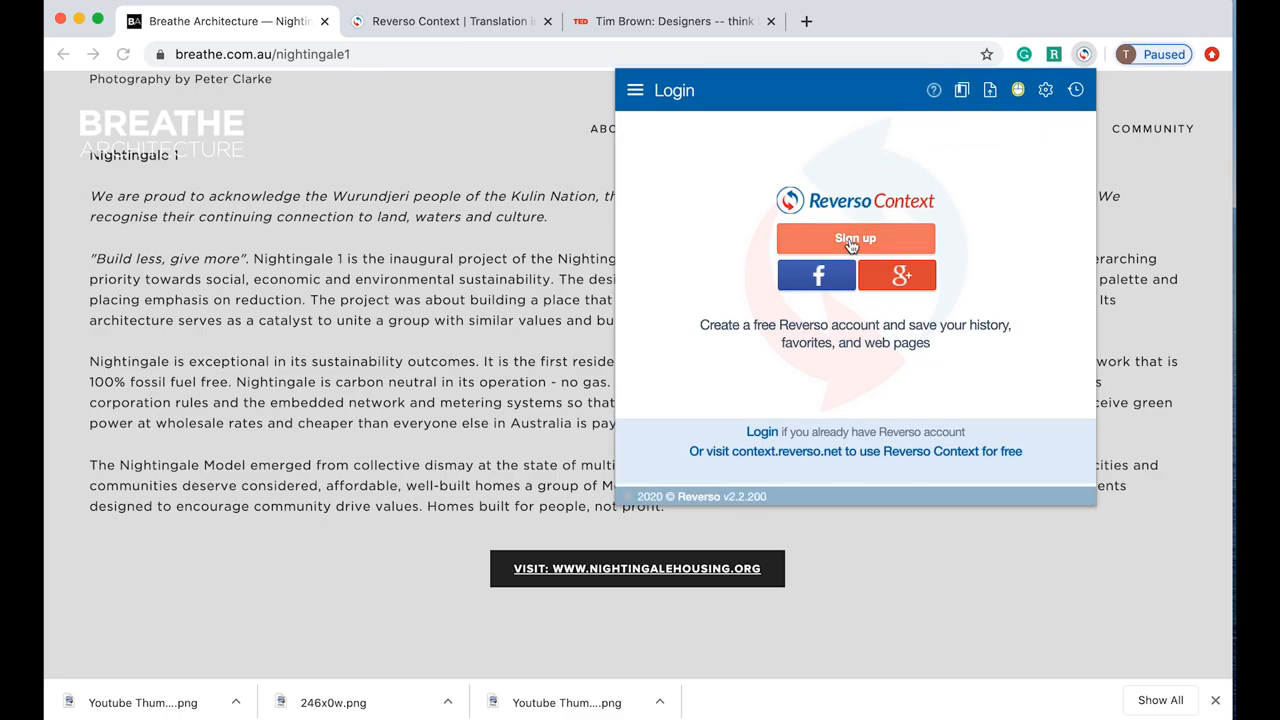
click(762, 431)
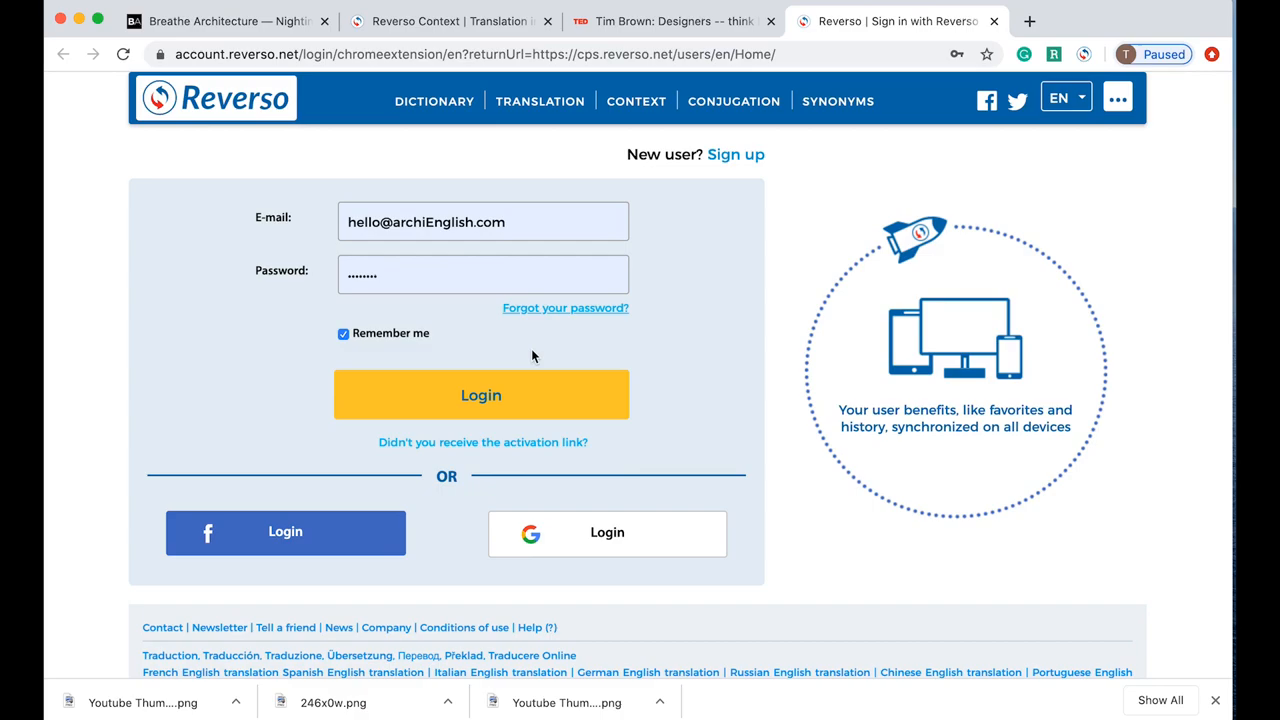
- Submit the login, translate 'We recognise' as 'nous reconnaissons', then close the popup
click(525, 385)
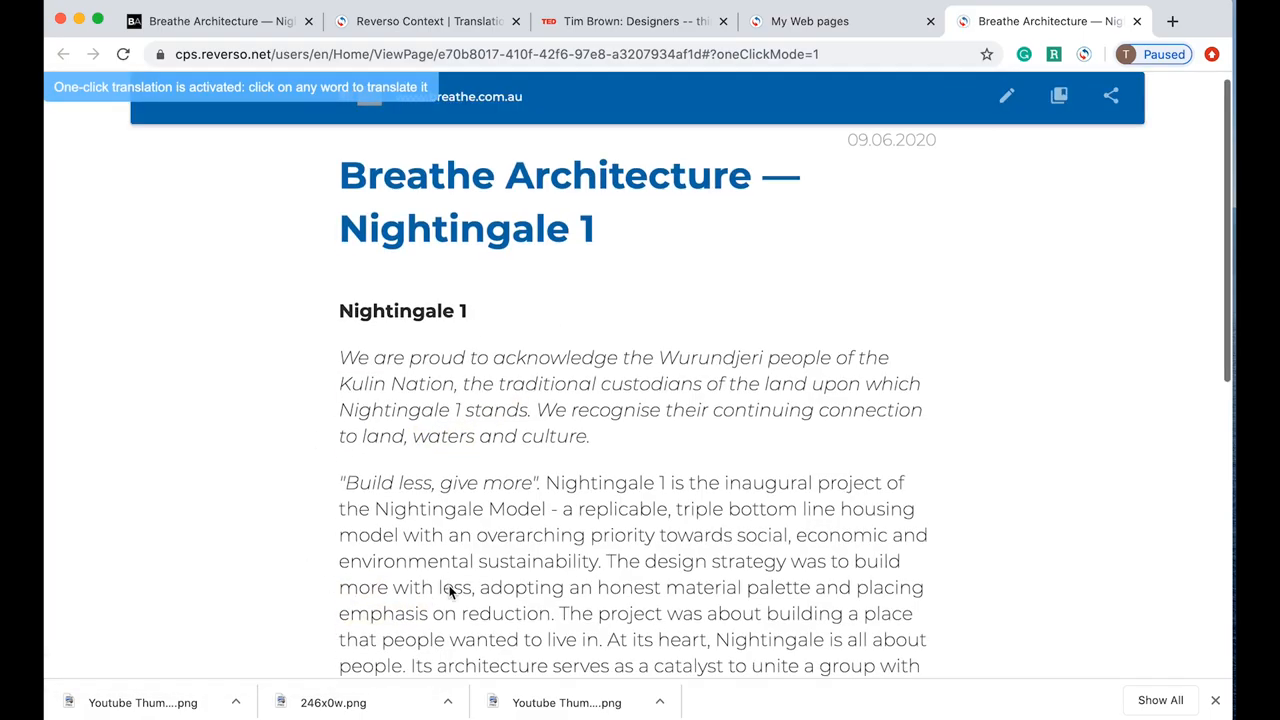
scroll(449, 585, down, 10)
scroll(449, 592, up, 10)
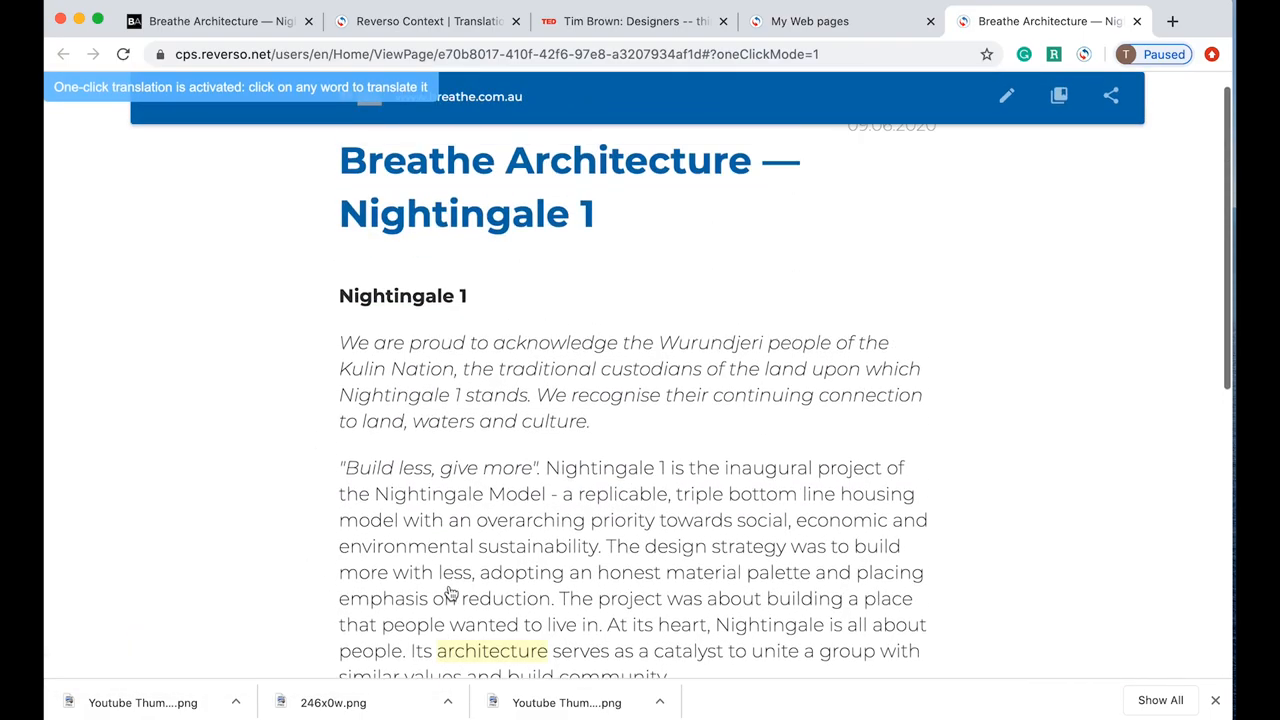
scroll(449, 592, down, 5)
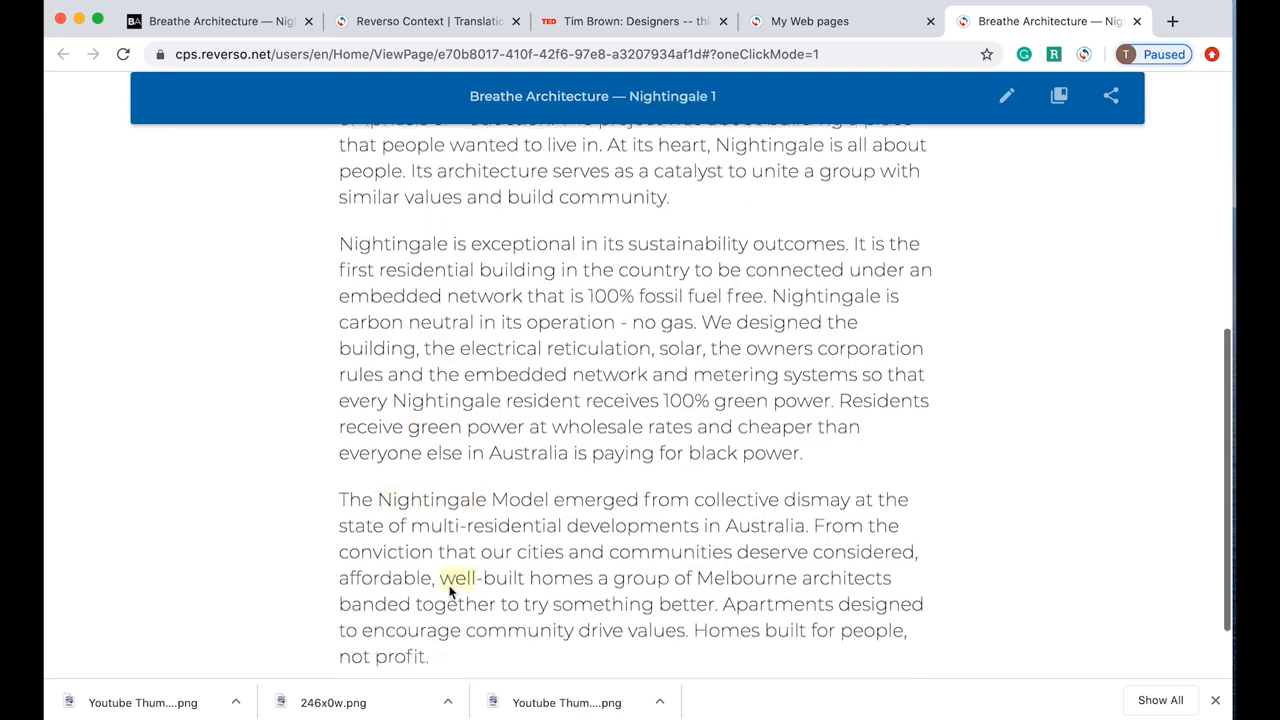
scroll(449, 592, down, 3)
scroll(485, 424, up, 10)
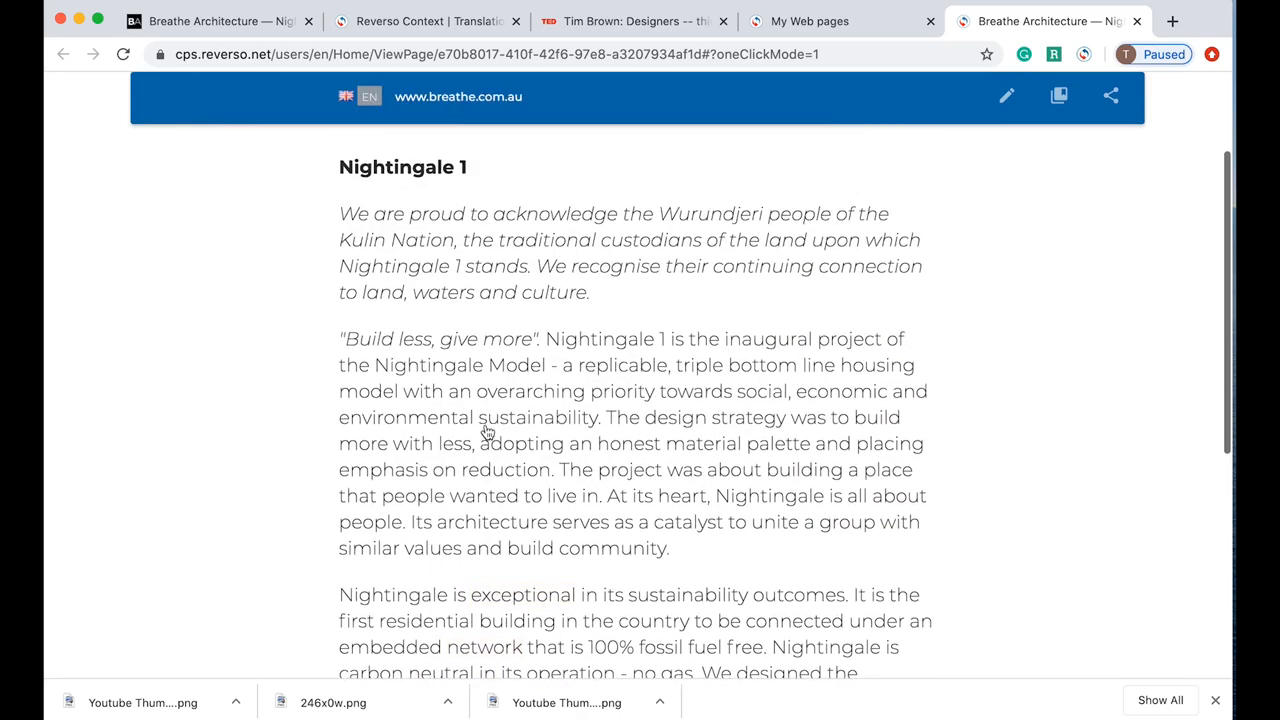
click(622, 428)
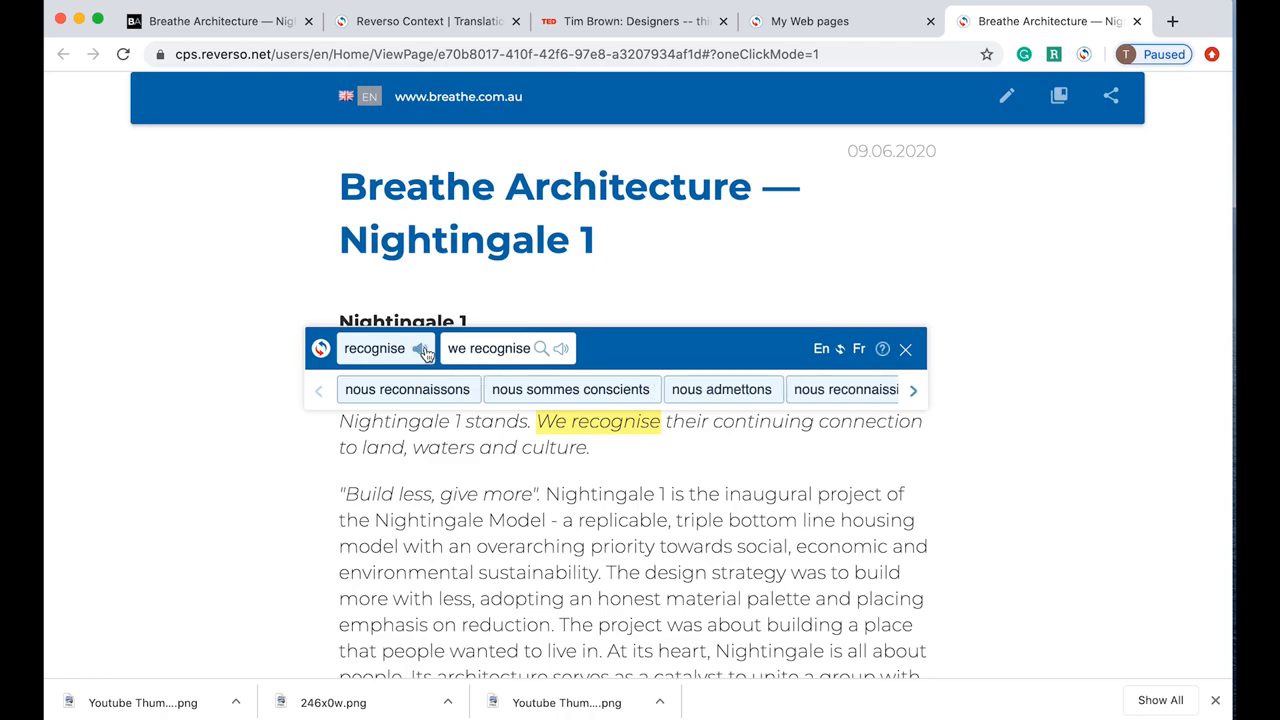
click(905, 348)
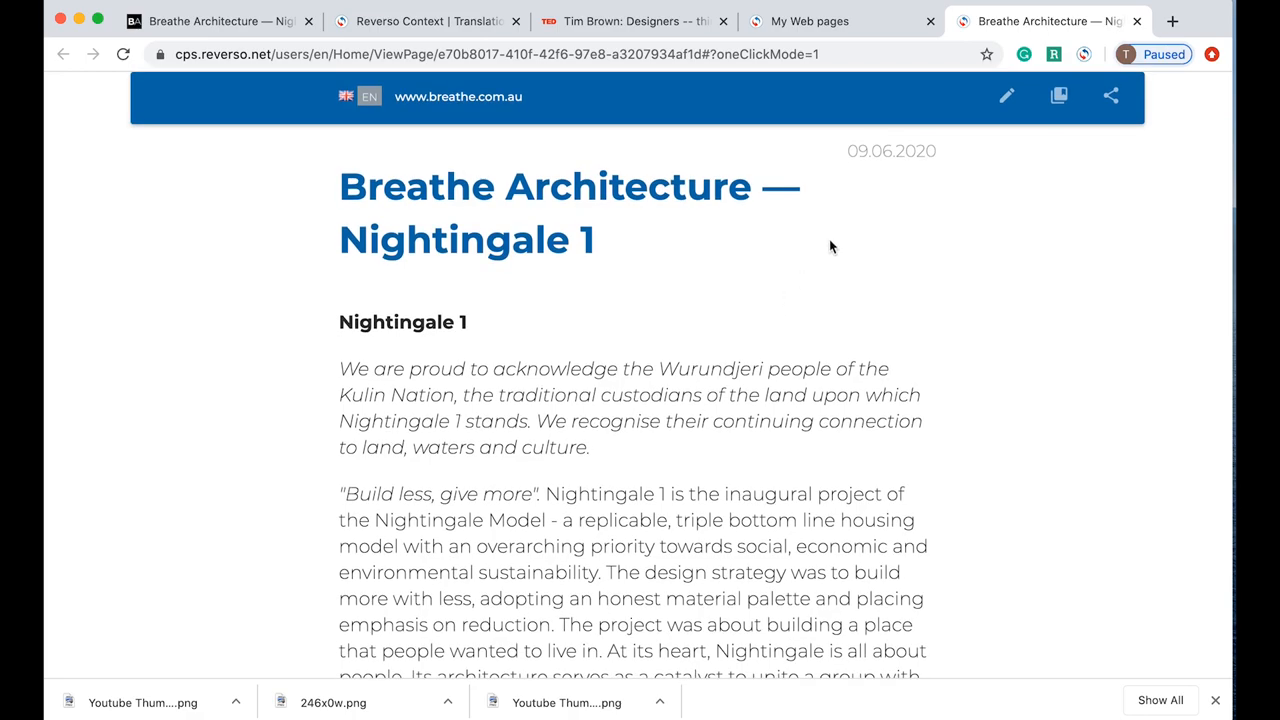
- Close the article and My Web pages tabs, then reopen the Reverso extension panel
click(1137, 21)
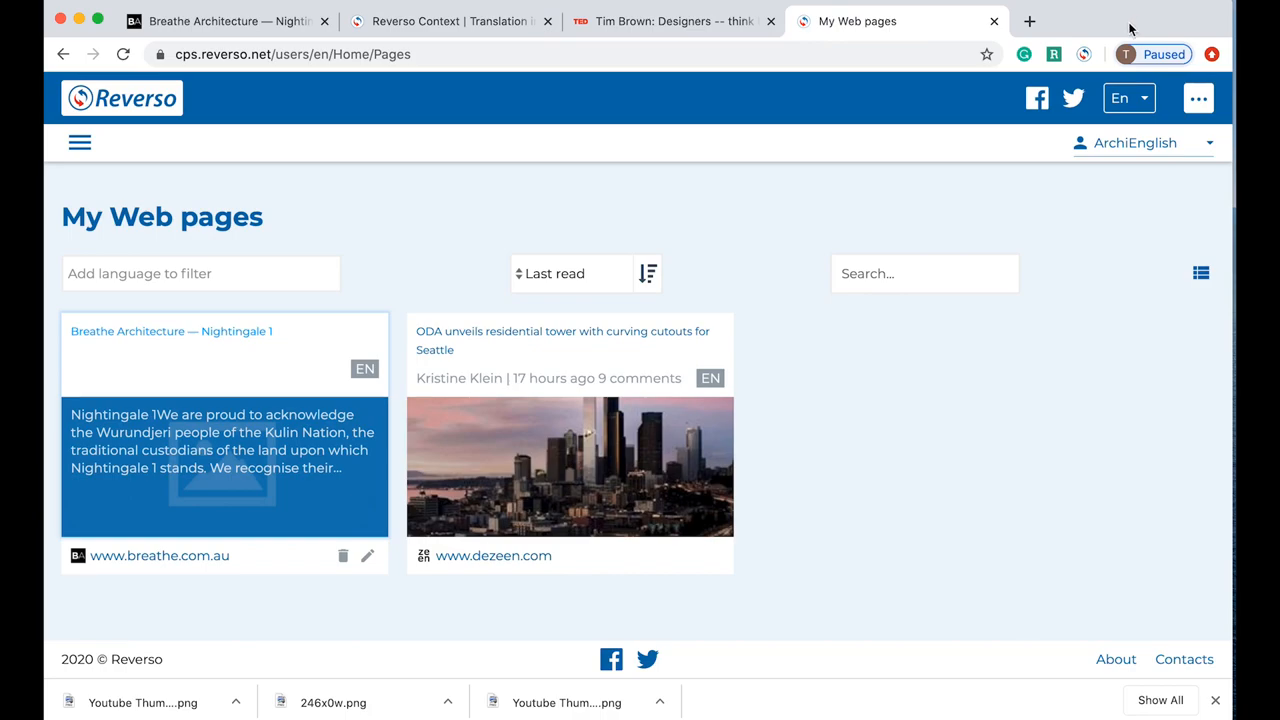
click(994, 21)
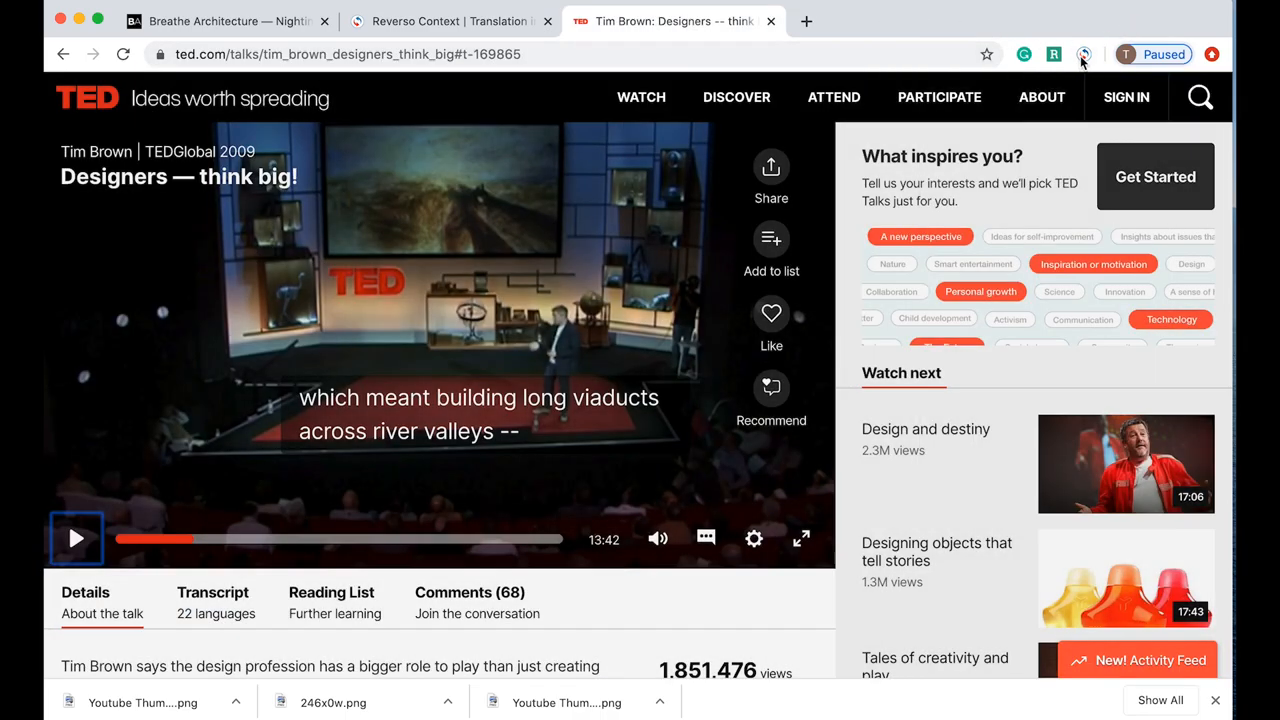
click(1085, 55)
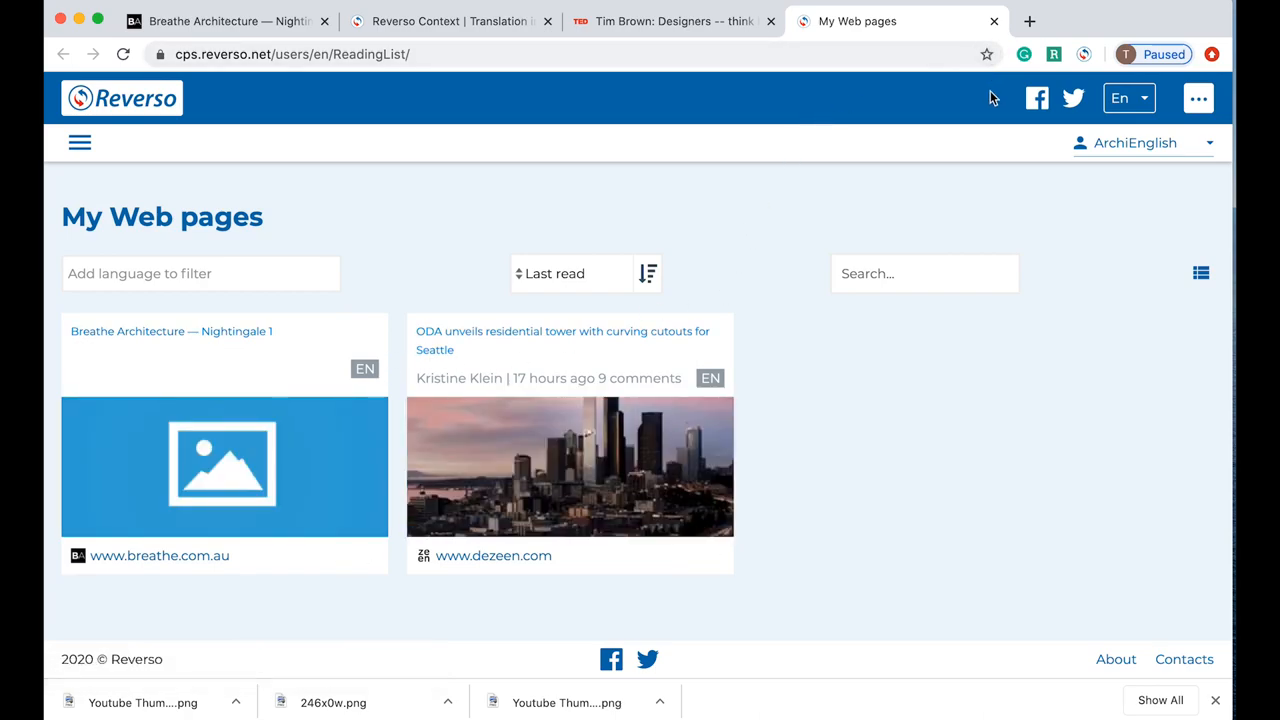
- Close My Web pages, look up the subtitle word 'viaducts', and bring up the Reverso panel
click(995, 21)
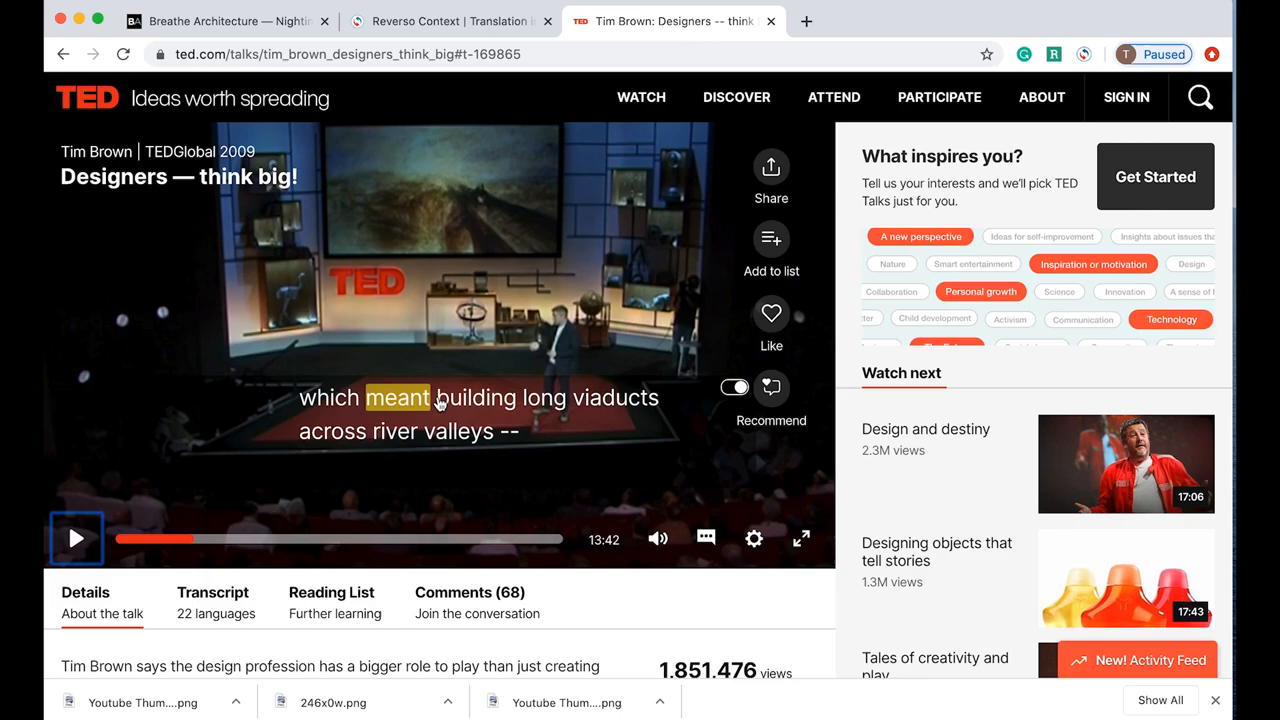
click(601, 400)
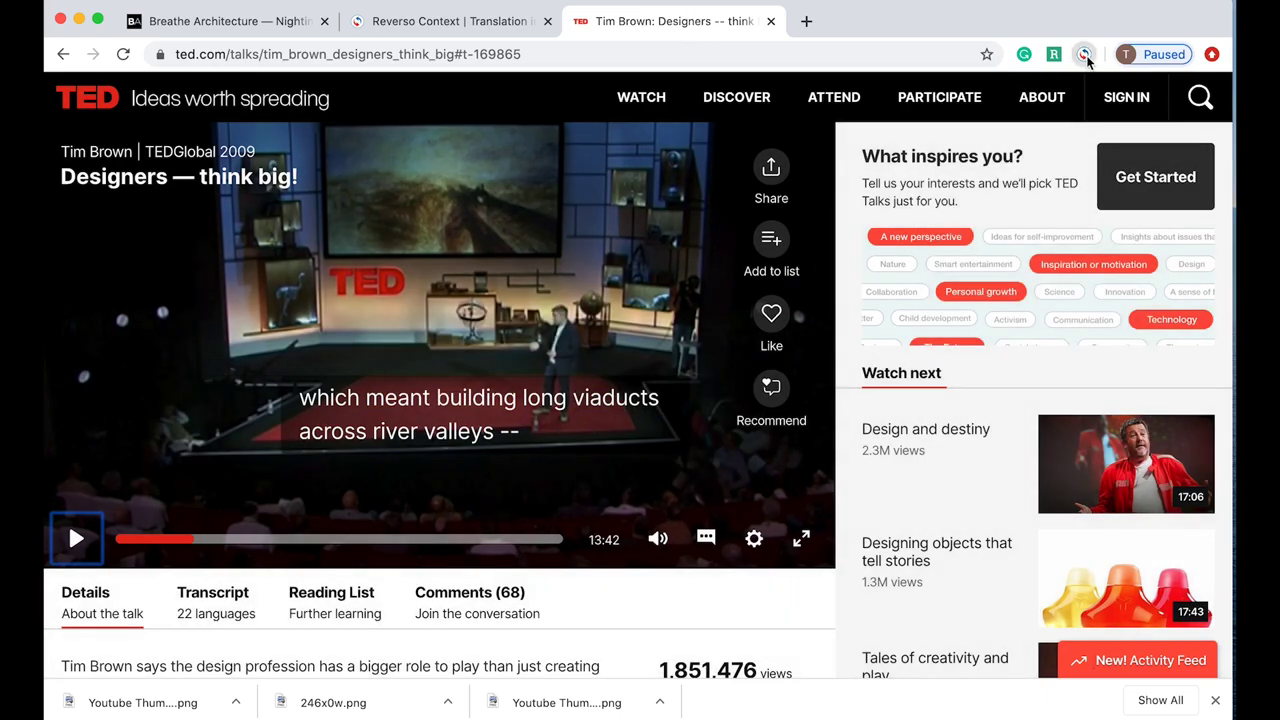
click(1084, 54)
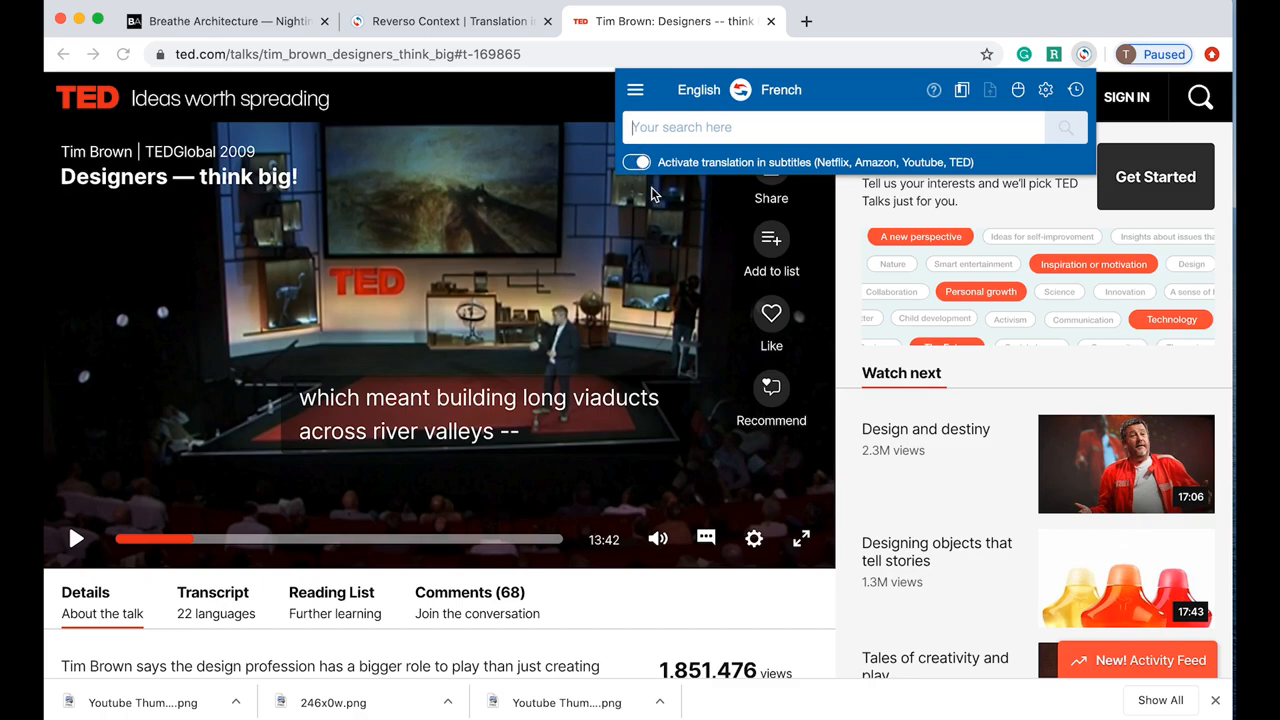
- Switch on 'Activate translation in subtitles' and dismiss the panel with Escape
click(637, 162)
key(Escape)
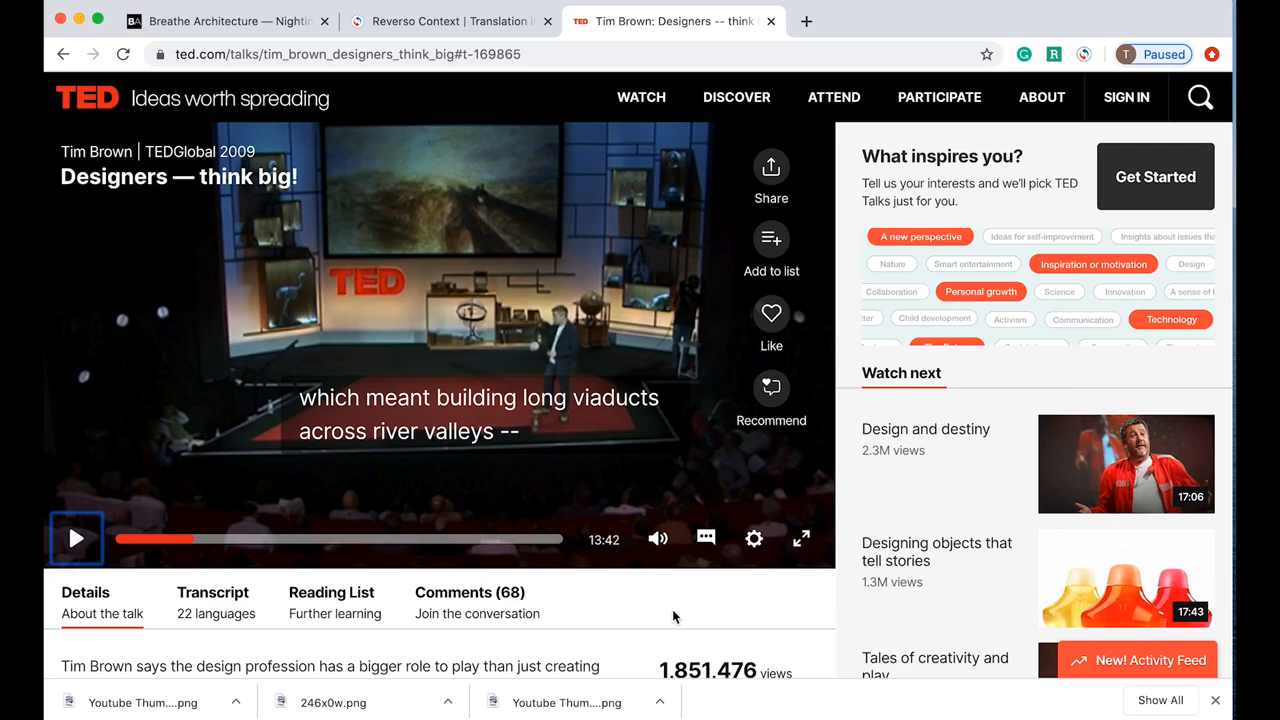
- Look up French translations of the subtitle words building and long, then resume the talk
click(484, 402)
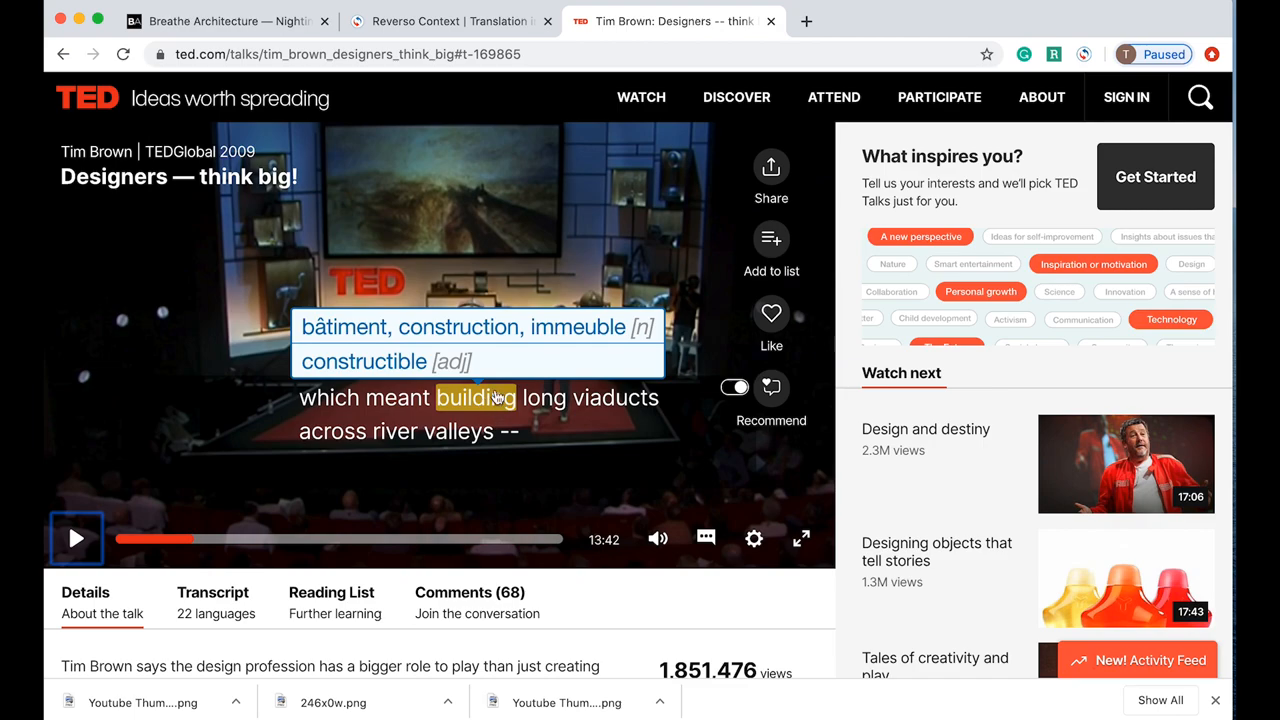
click(545, 397)
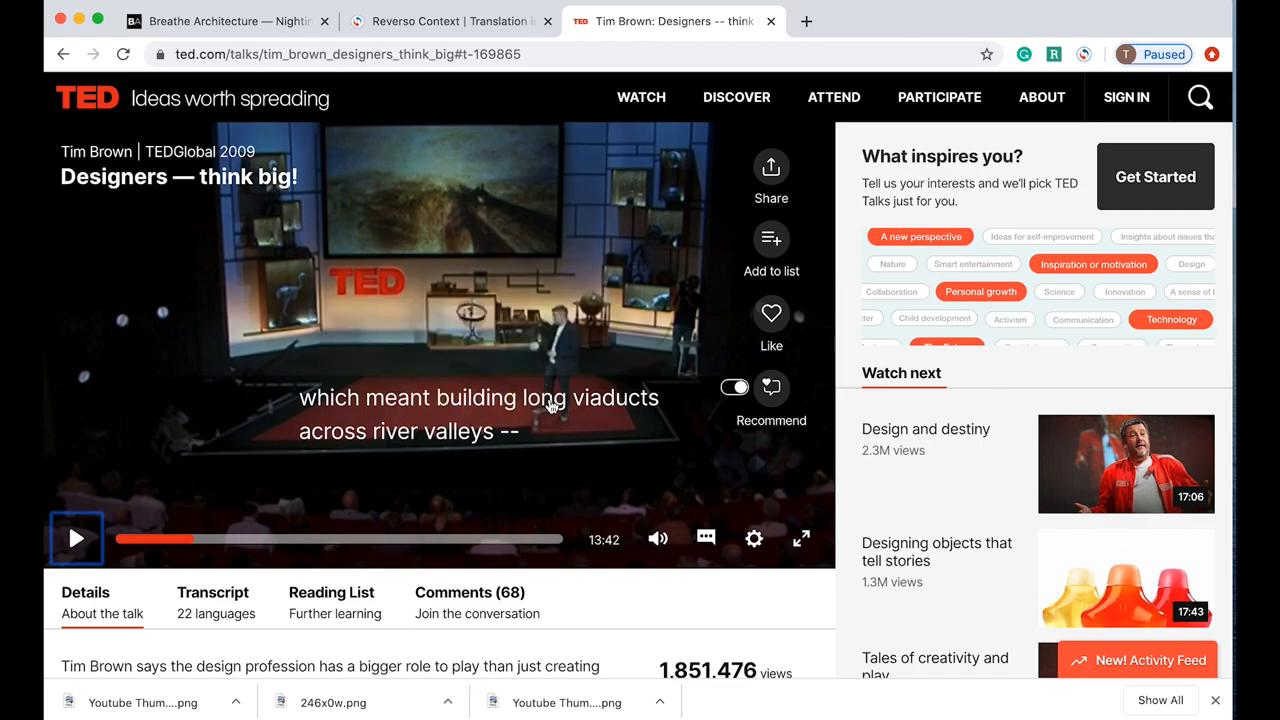
click(80, 542)
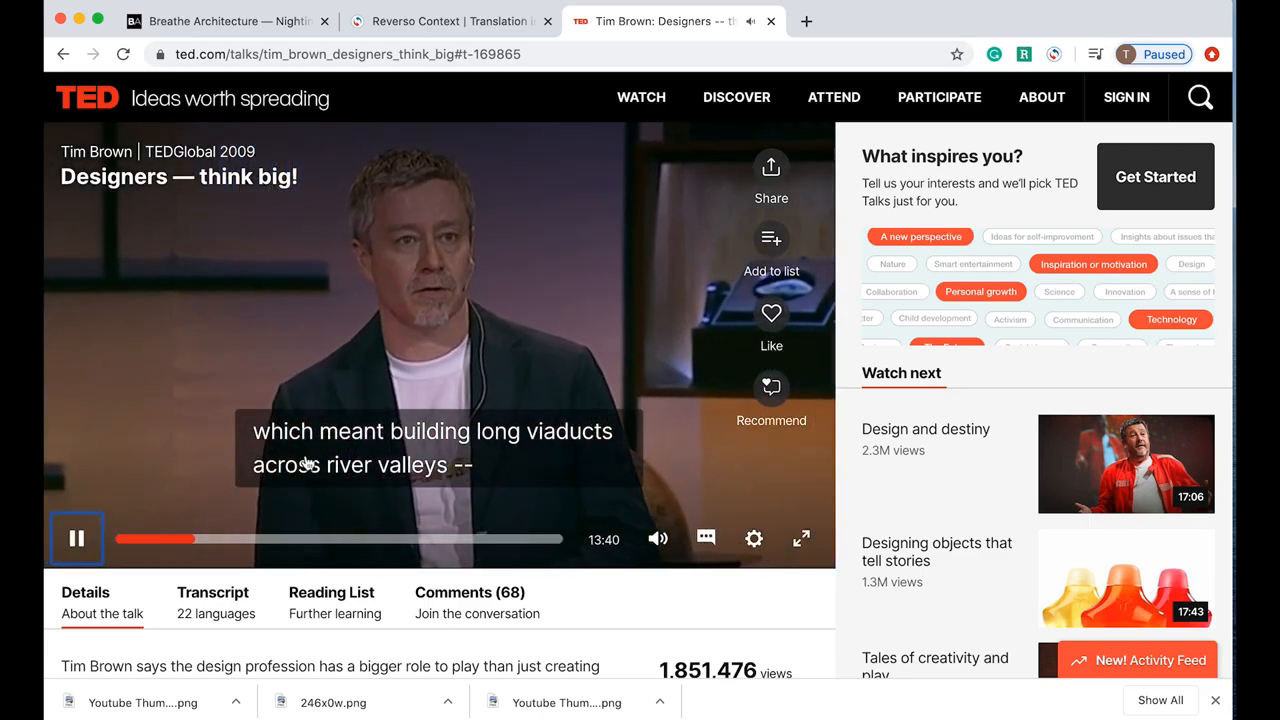
- Translate building, viaducts and another word on the next subtitle, then advance and pause the talk
click(403, 432)
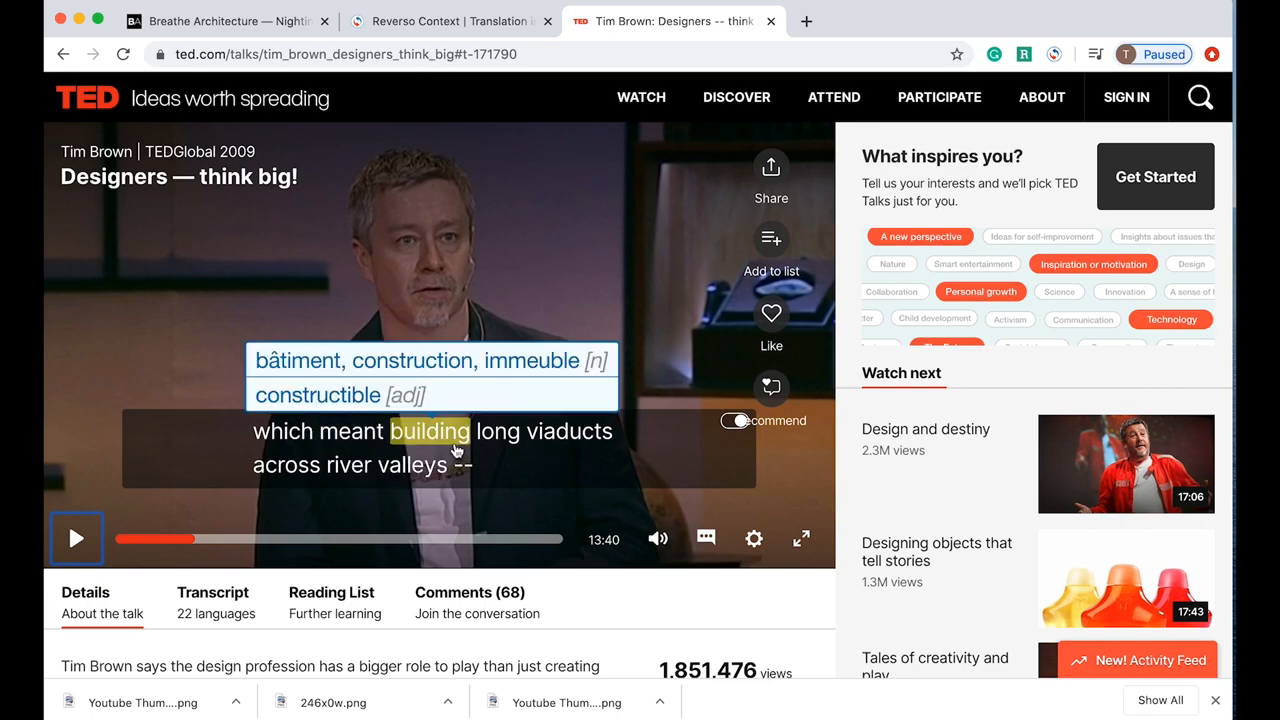
click(559, 440)
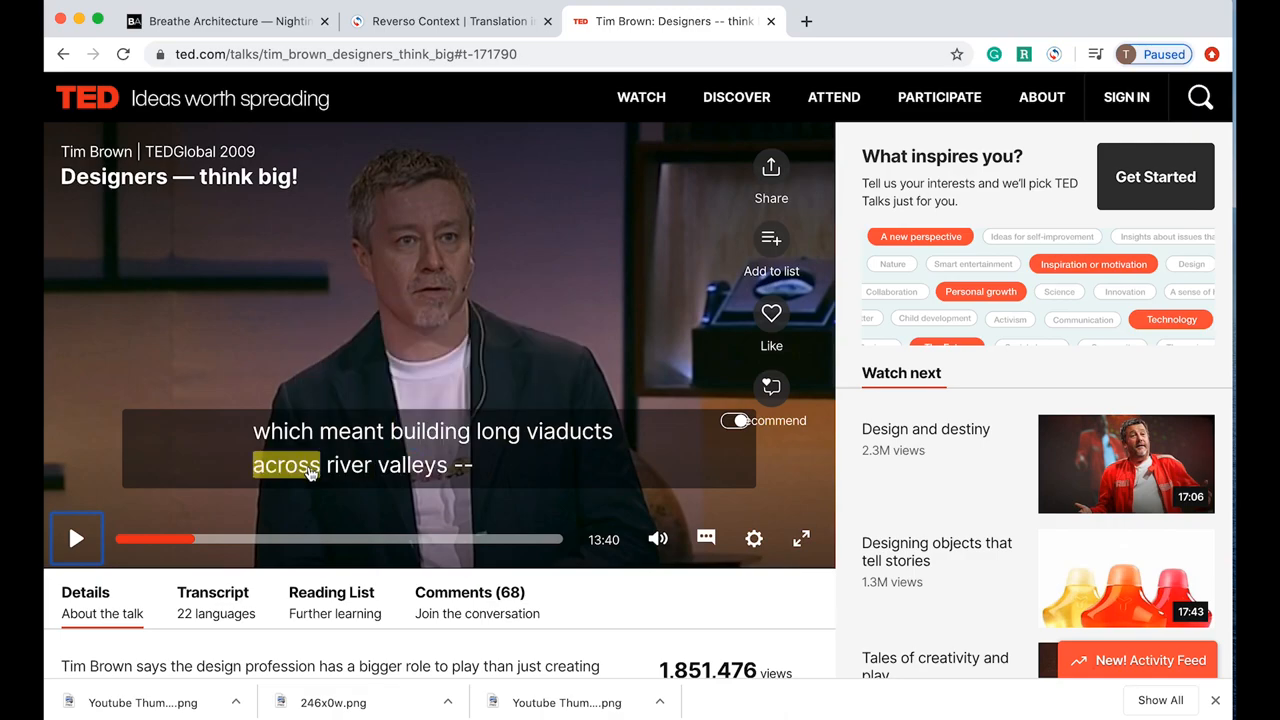
click(270, 432)
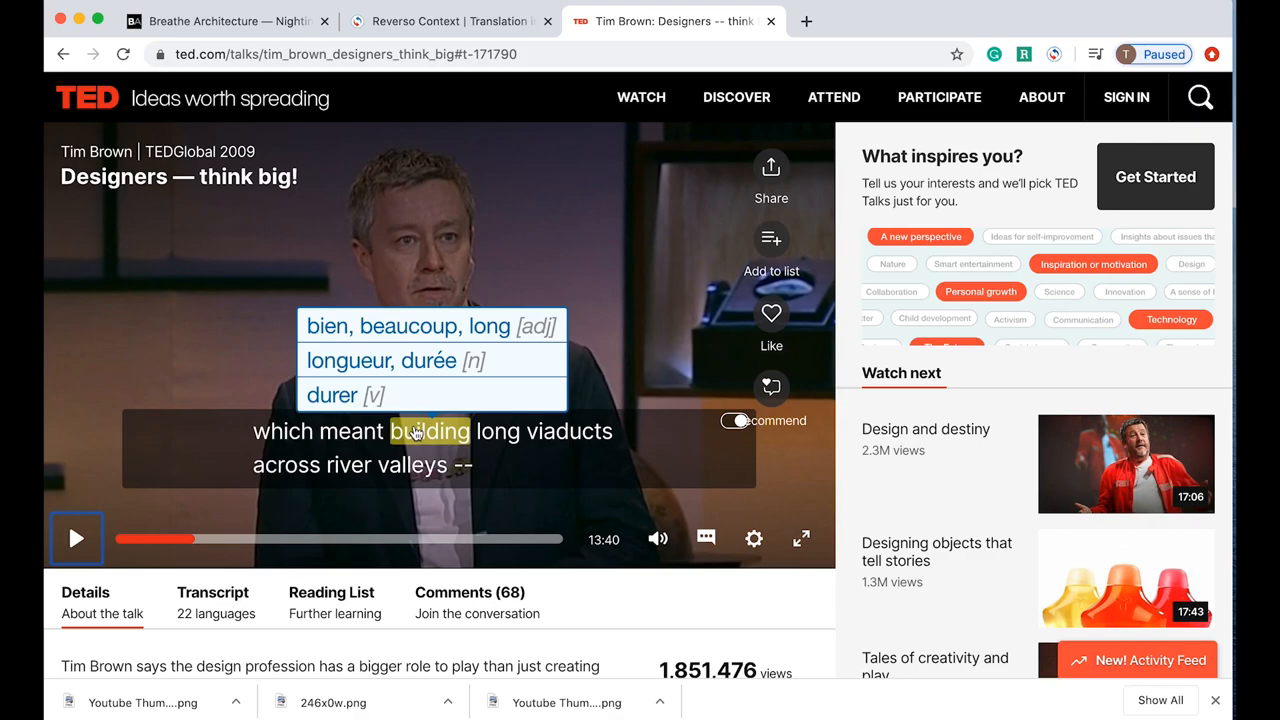
mouse_move(569, 431)
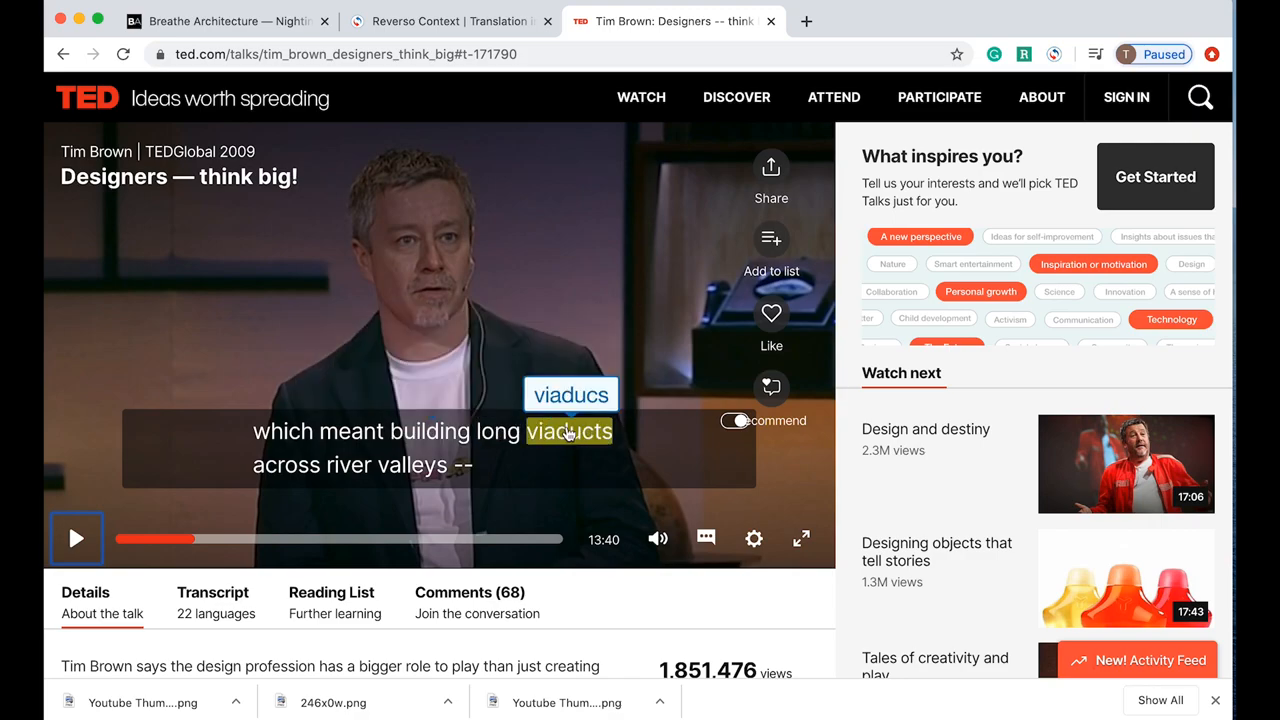
click(77, 539)
click(82, 545)
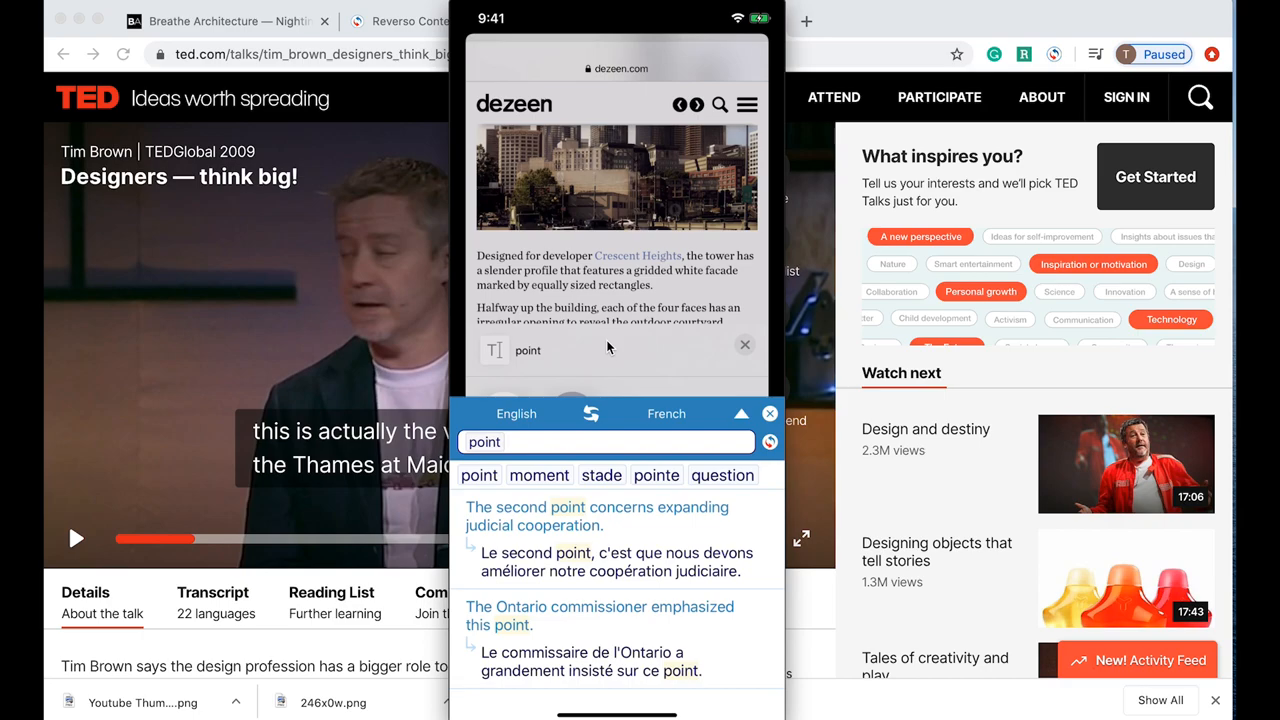
scroll(617, 590, down, 2)
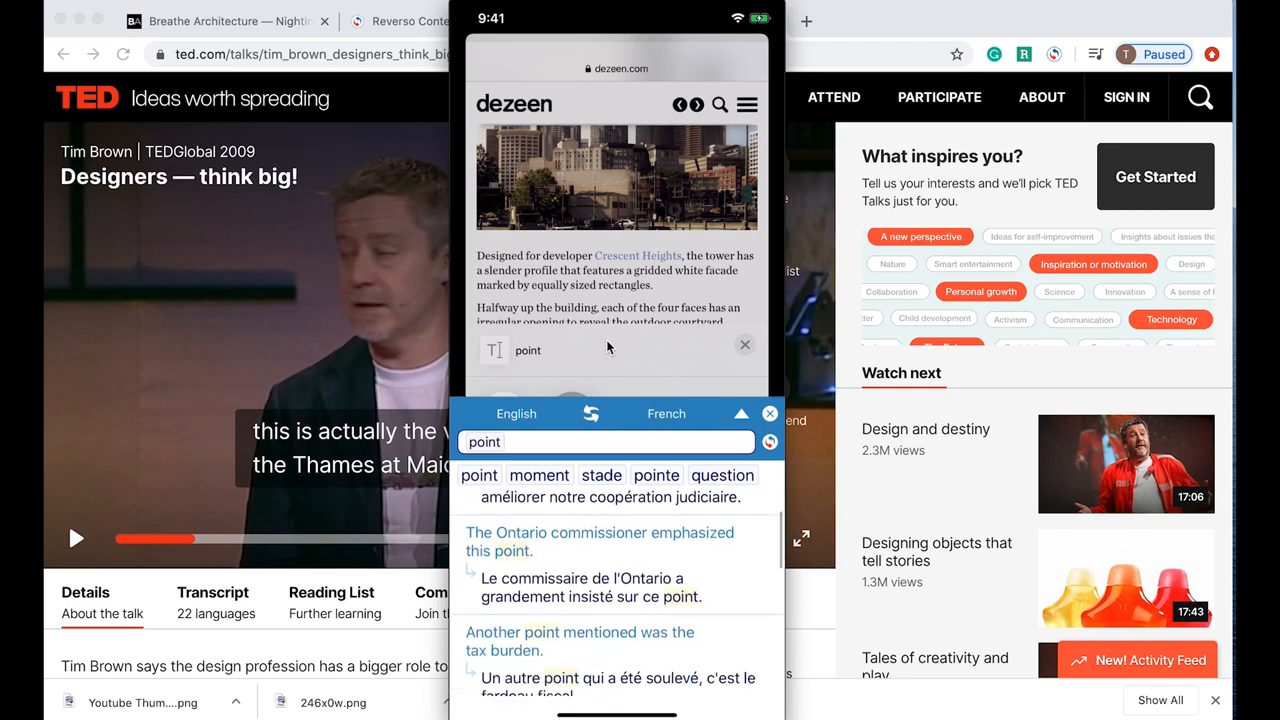
scroll(617, 590, down, 2)
scroll(617, 590, down, 2)
scroll(617, 590, down, 2)
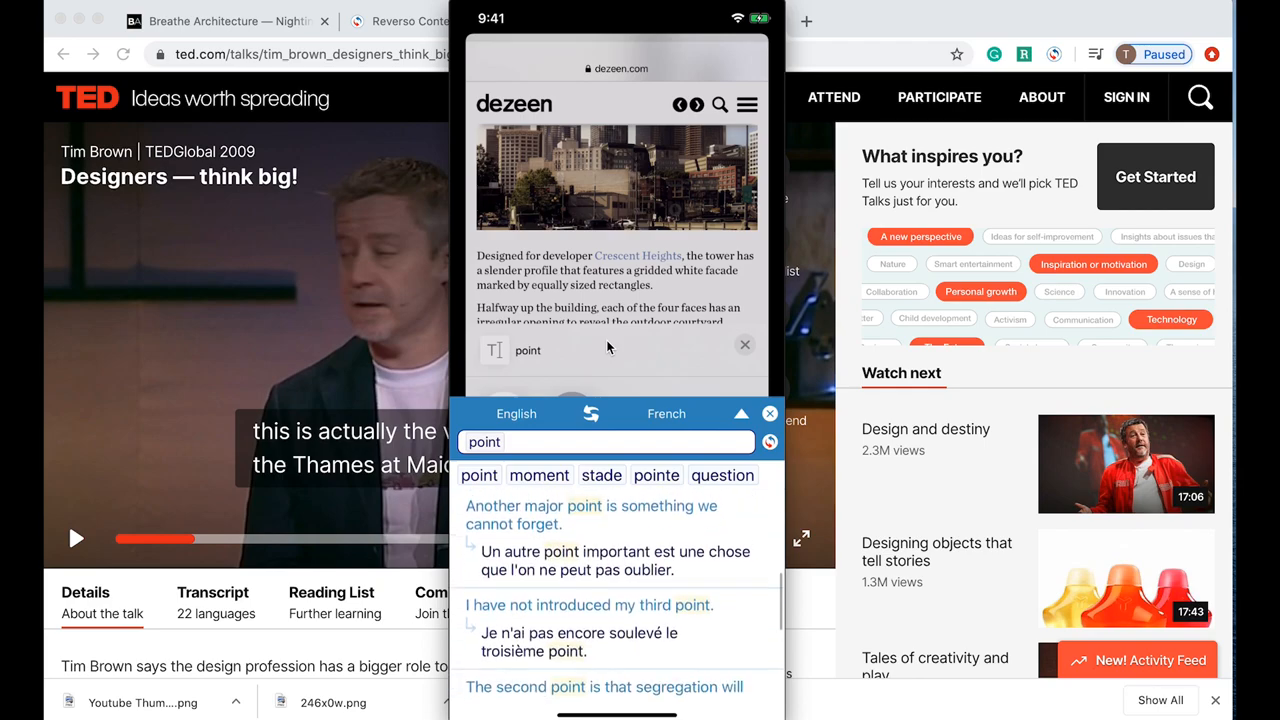
scroll(617, 590, down, 2)
scroll(617, 590, down, 1)
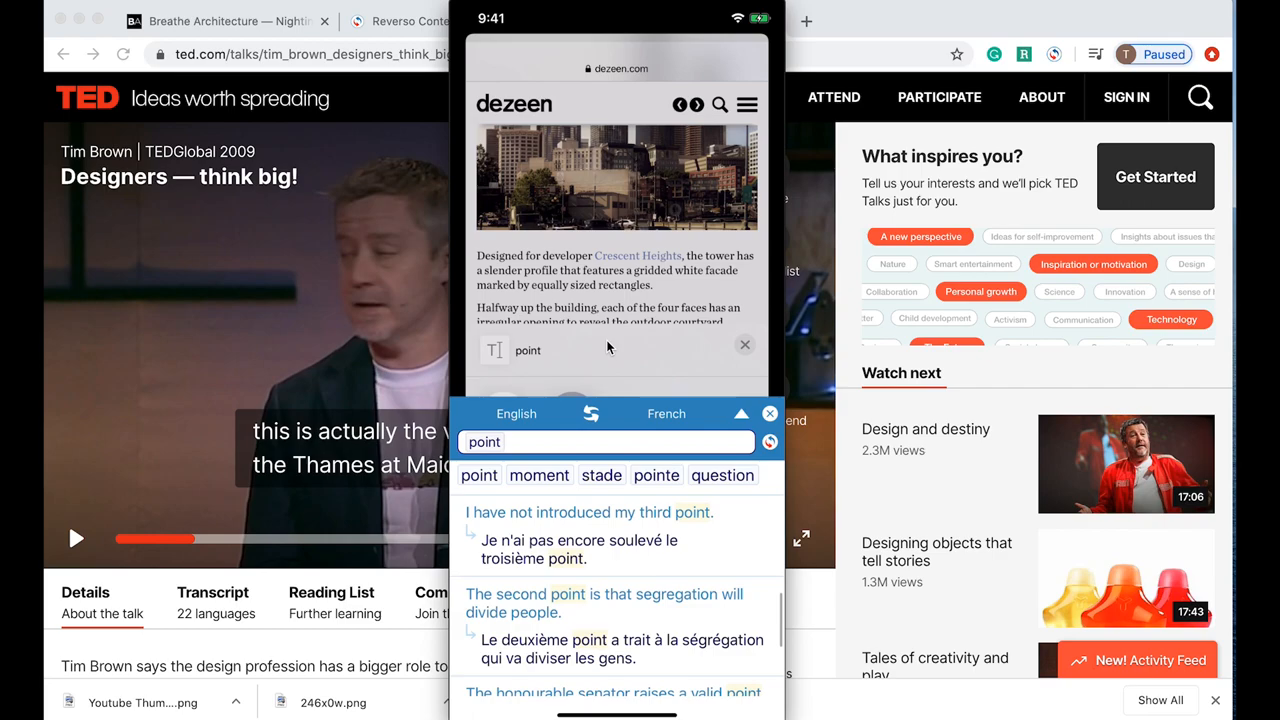
scroll(617, 590, down, 2)
scroll(617, 590, down, 2)
scroll(617, 590, down, 2)
scroll(617, 590, down, 2)
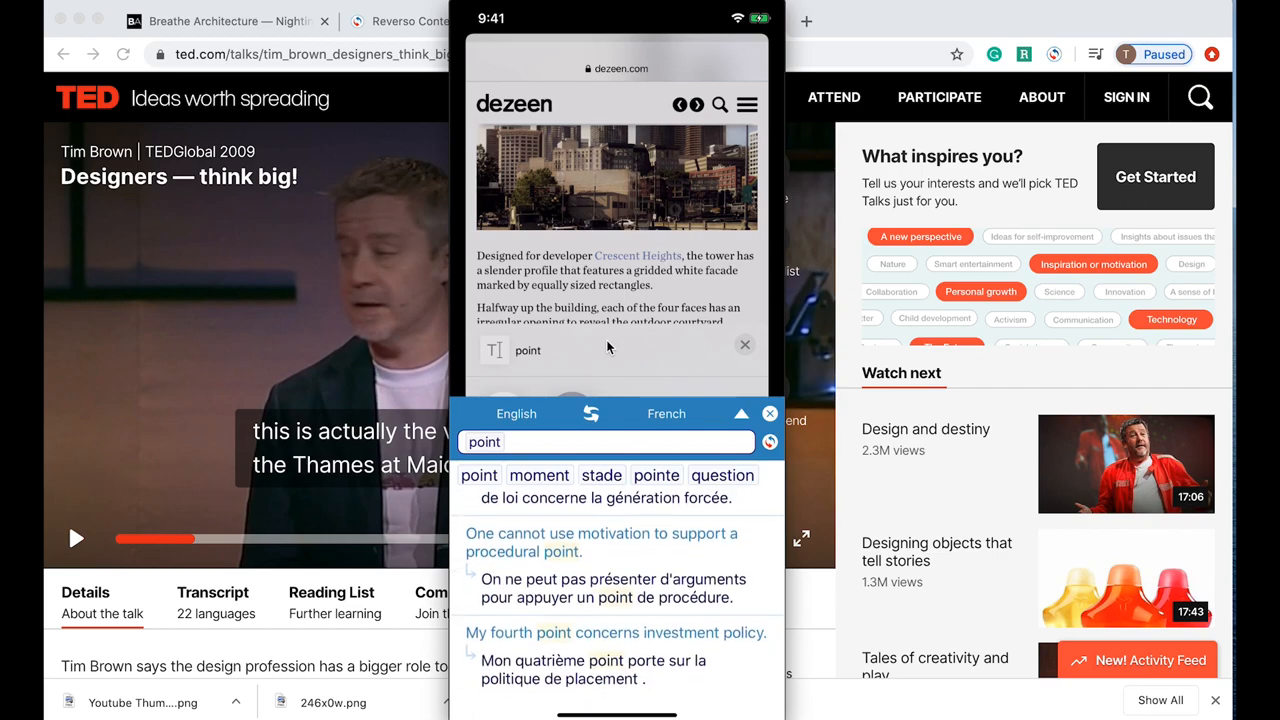
scroll(617, 590, up, 2)
scroll(617, 590, up, 2)
scroll(617, 590, up, 2)
scroll(617, 590, up, 2)
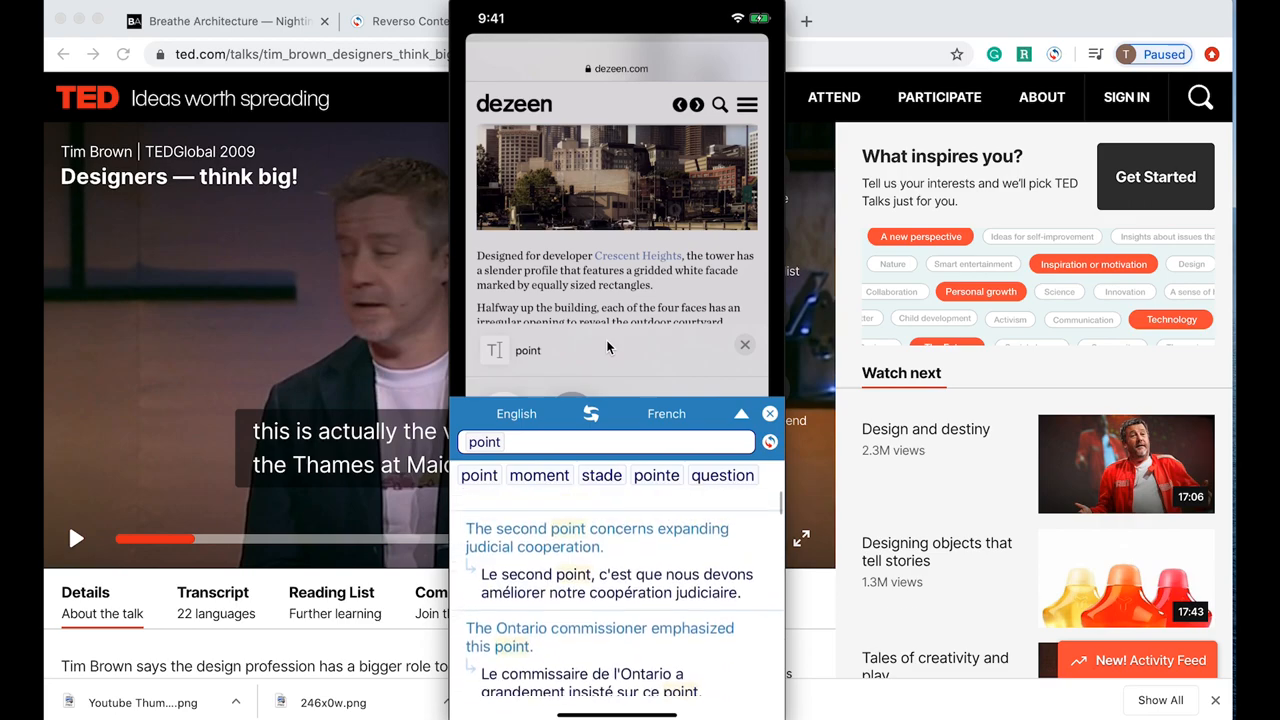